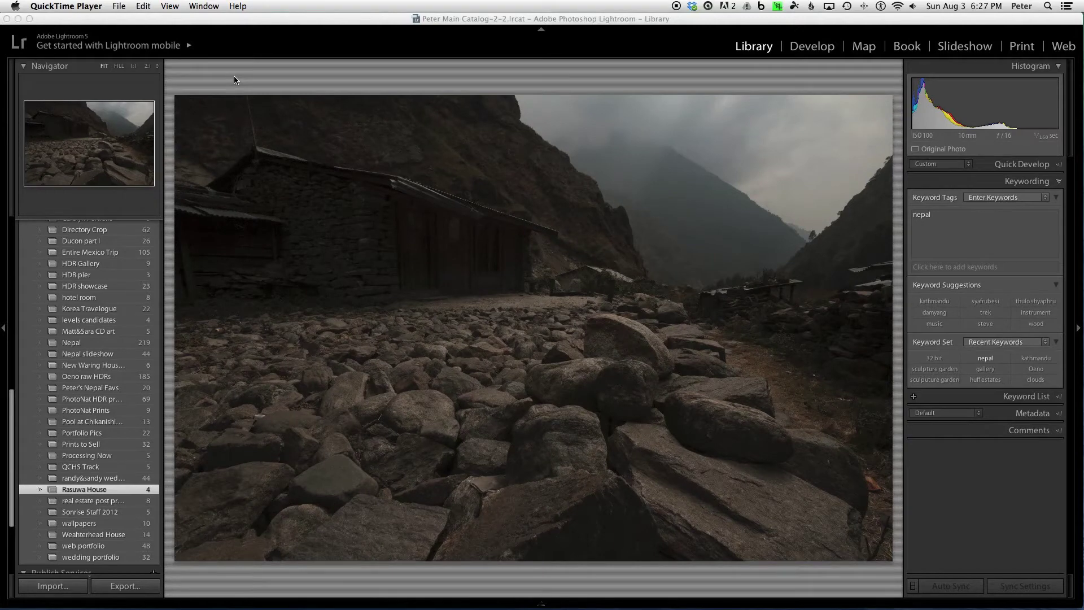
# Step: Bring Lightroom forward and advance to the brighter, fully detailed stone-house photo in Loupe view
pyautogui.click(328, 71)
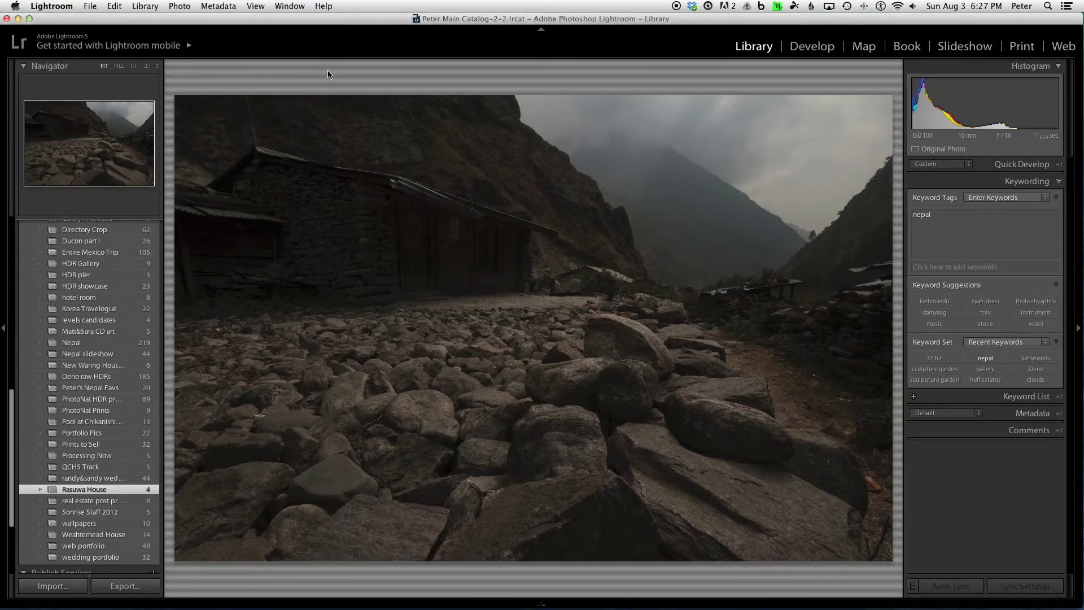
pyautogui.press('Right')
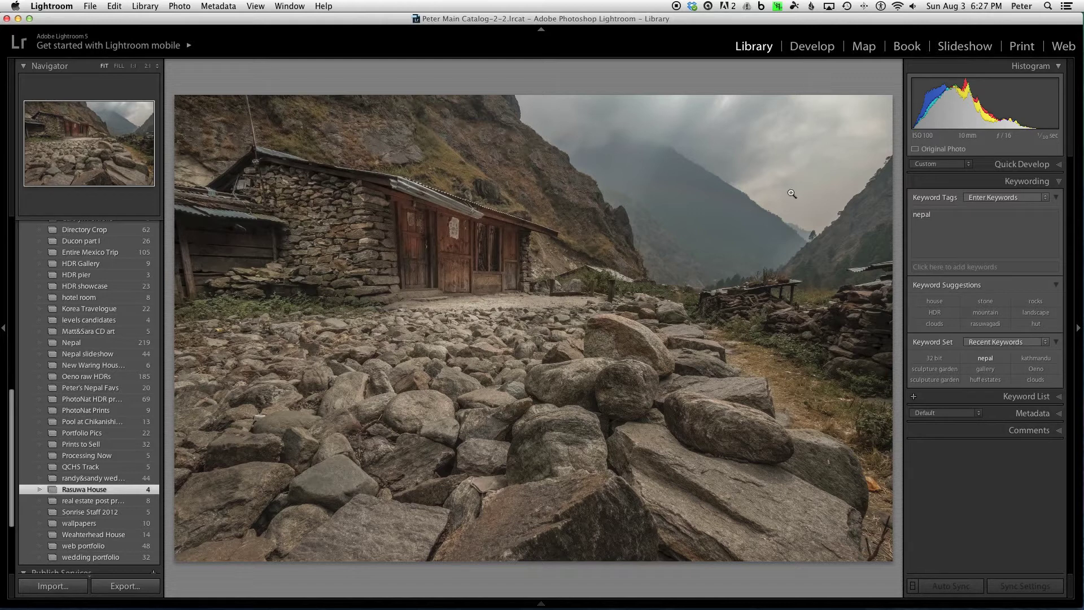
# Step: Open the first bracketed exposure full-size and step through to the brightest one
pyautogui.press('g')
pyautogui.click(378, 230)
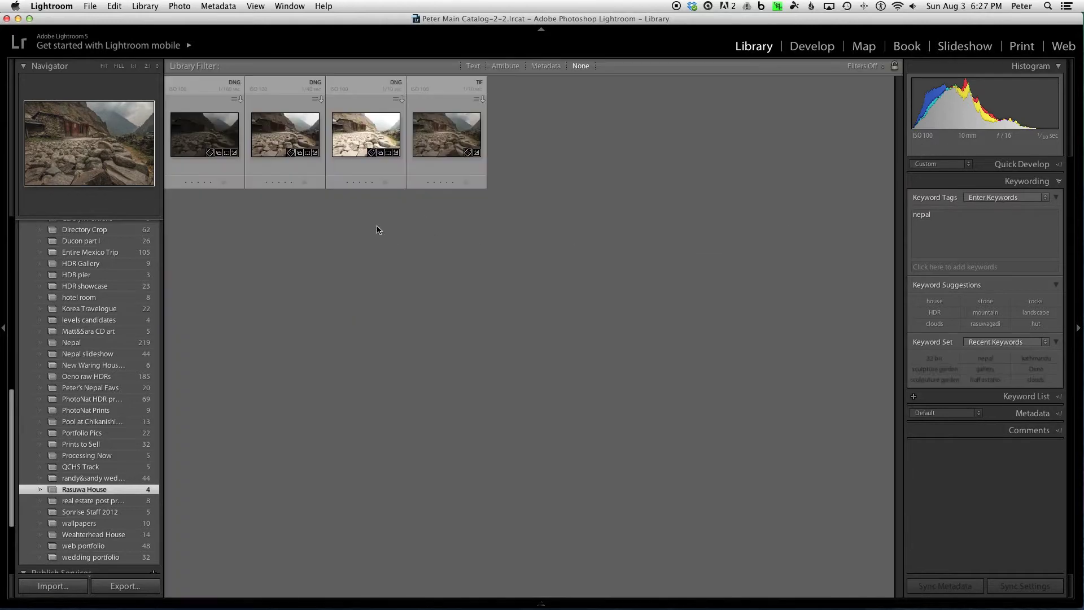
pyautogui.doubleClick(218, 143)
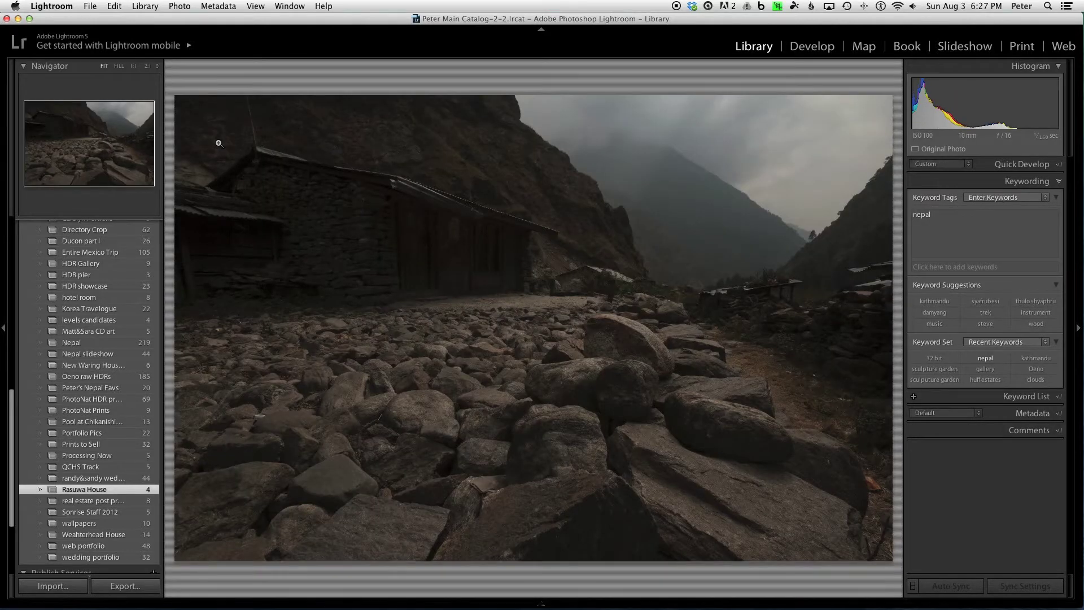
pyautogui.press('Right')
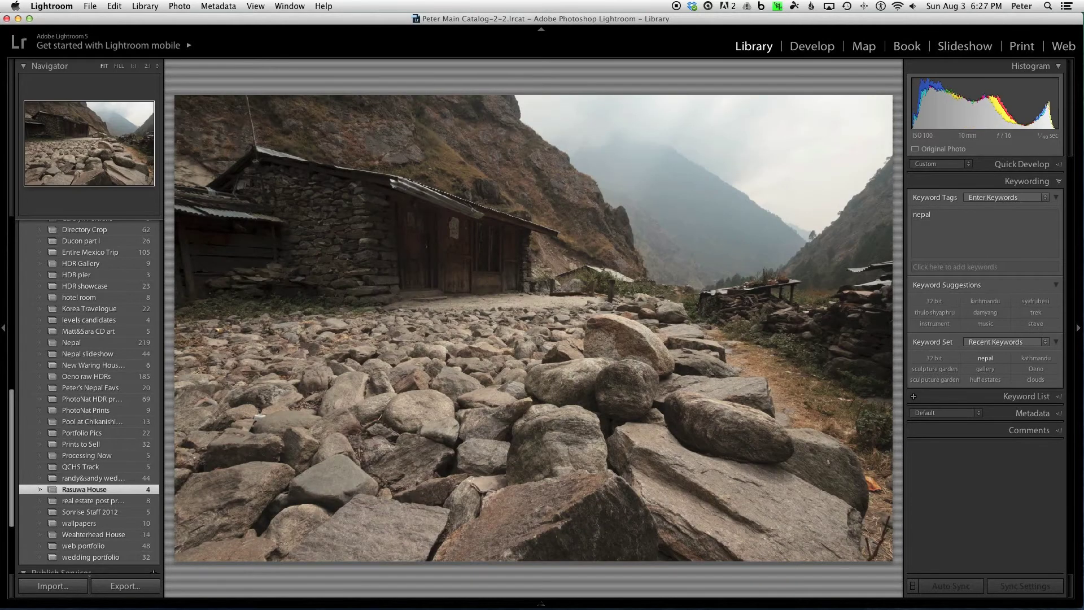
pyautogui.press('Right')
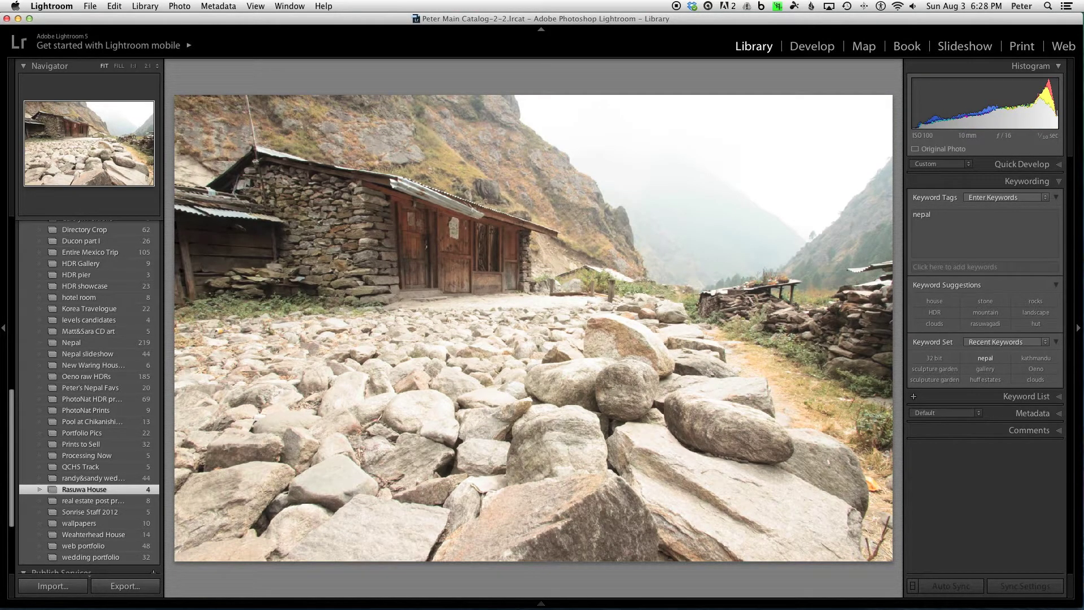
# Step: Back in Grid, select the brackets and open the second, 1/40 sec exposure full-size
pyautogui.press('g')
pyautogui.keyDown('shift'); pyautogui.click(204, 134); pyautogui.keyUp('shift')
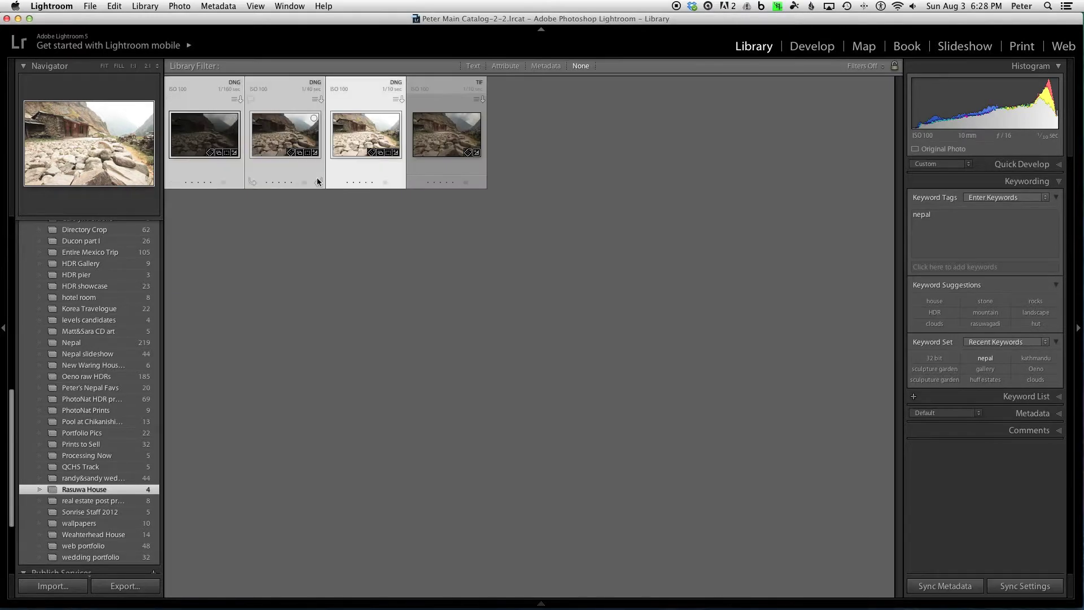
pyautogui.click(286, 141)
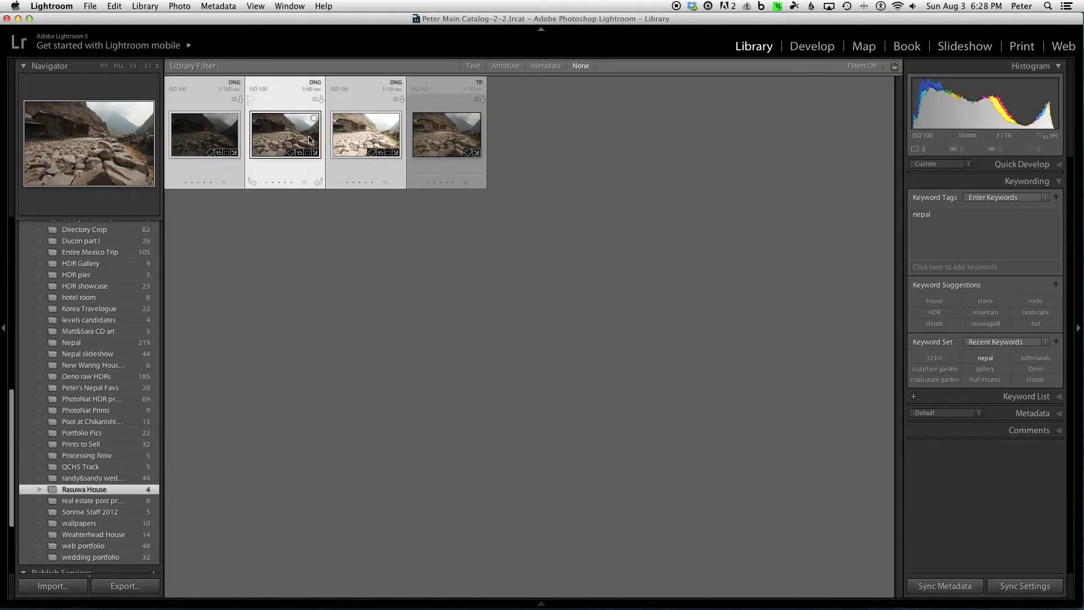
pyautogui.doubleClick(280, 136)
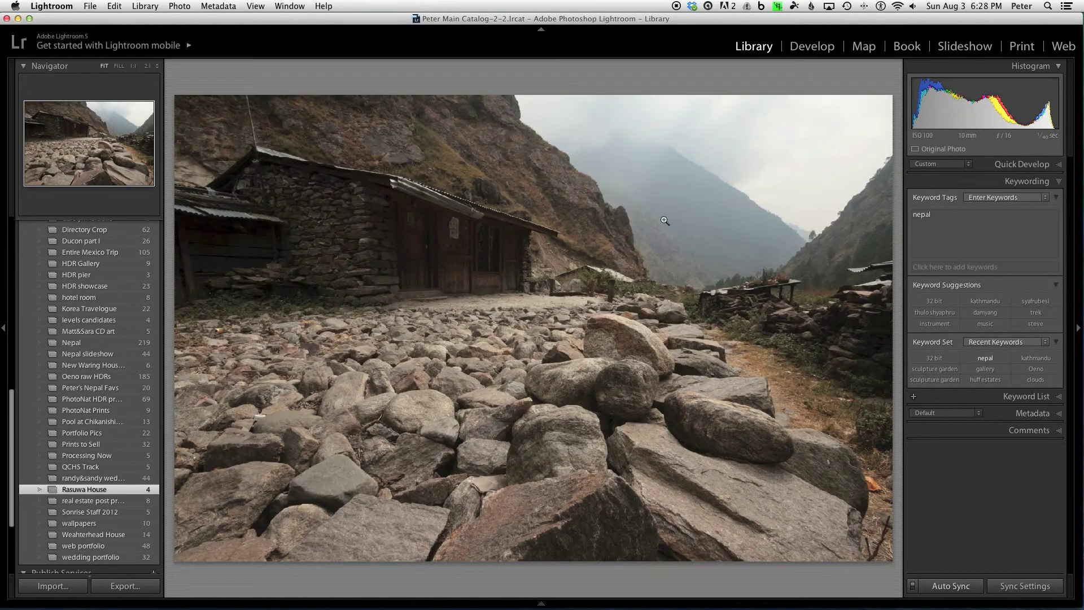
# Step: Open the 1/40 sec photo in Develop, keeping white balance at Daylight
pyautogui.click(813, 46)
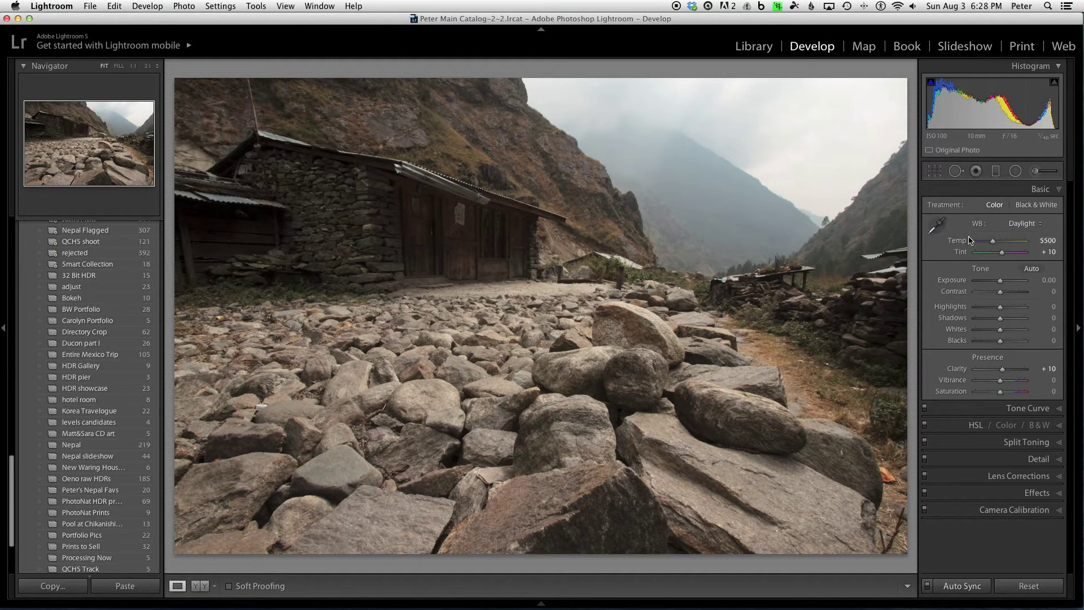
pyautogui.click(1036, 225)
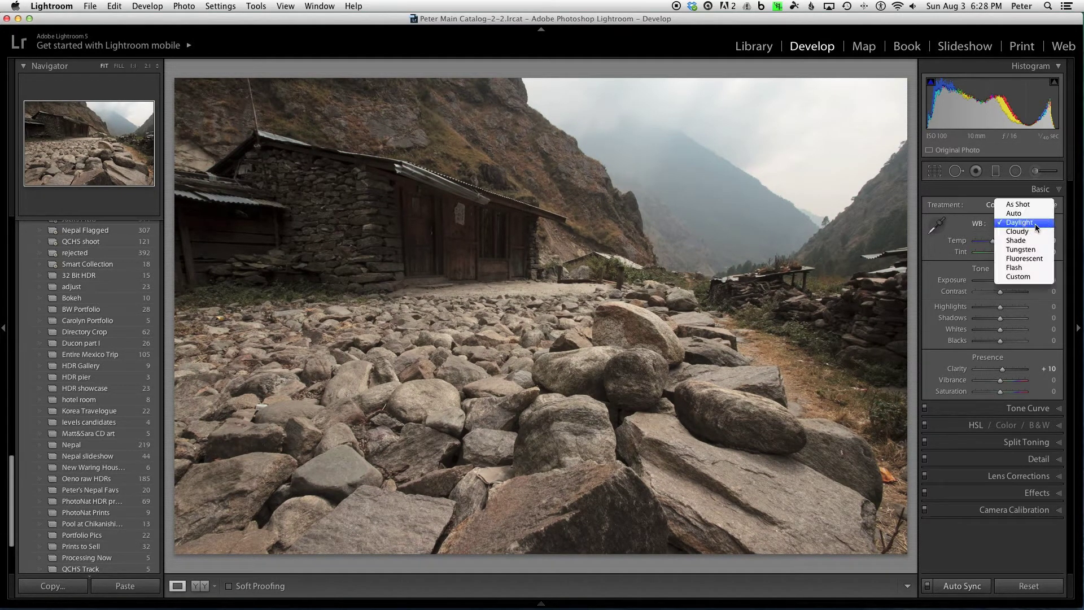
pyautogui.click(954, 219)
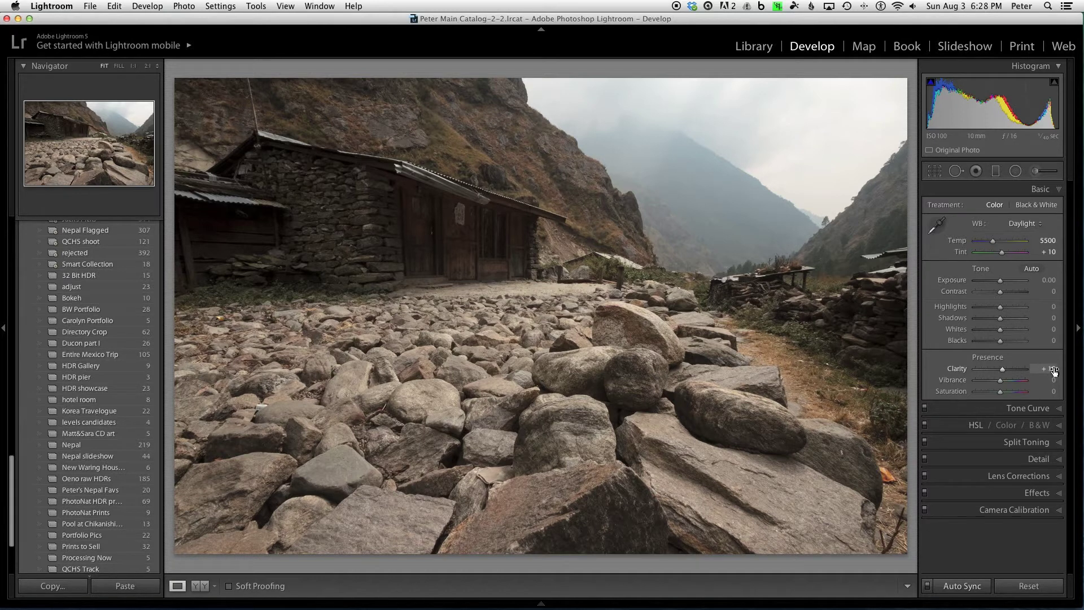
# Step: Review the Tone Curve, Detail, Lens Corrections and Camera Calibration (Camera Faithful) panels
pyautogui.click(1043, 408)
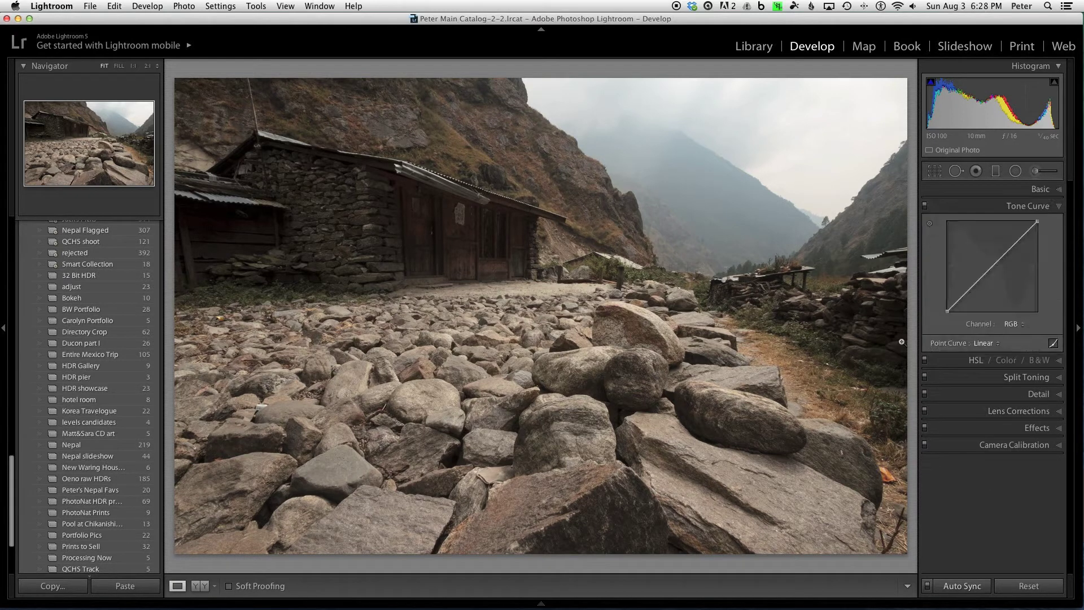
pyautogui.click(1044, 394)
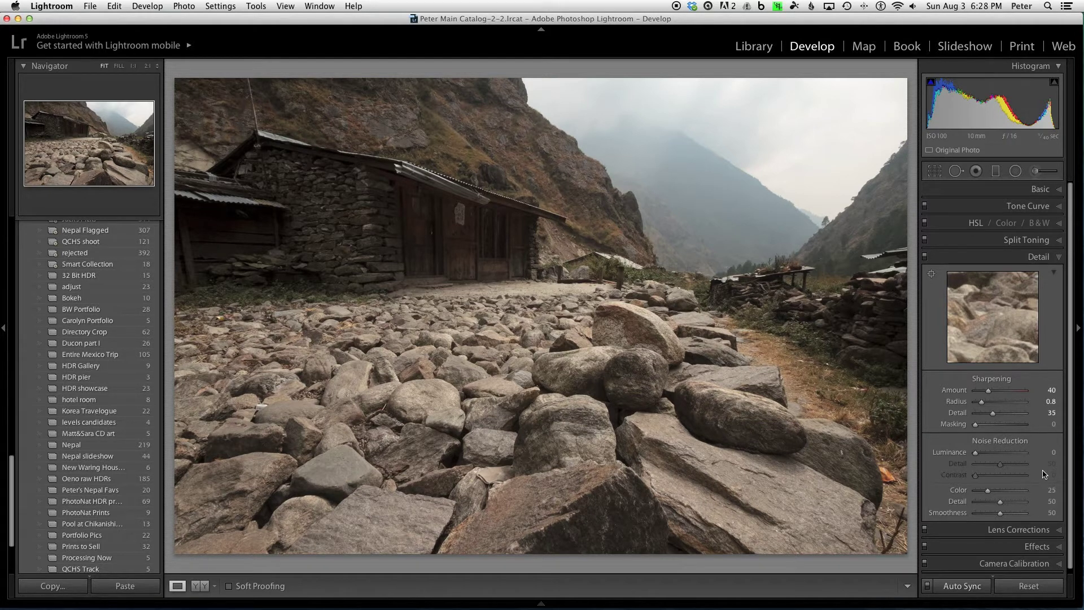
pyautogui.click(1032, 530)
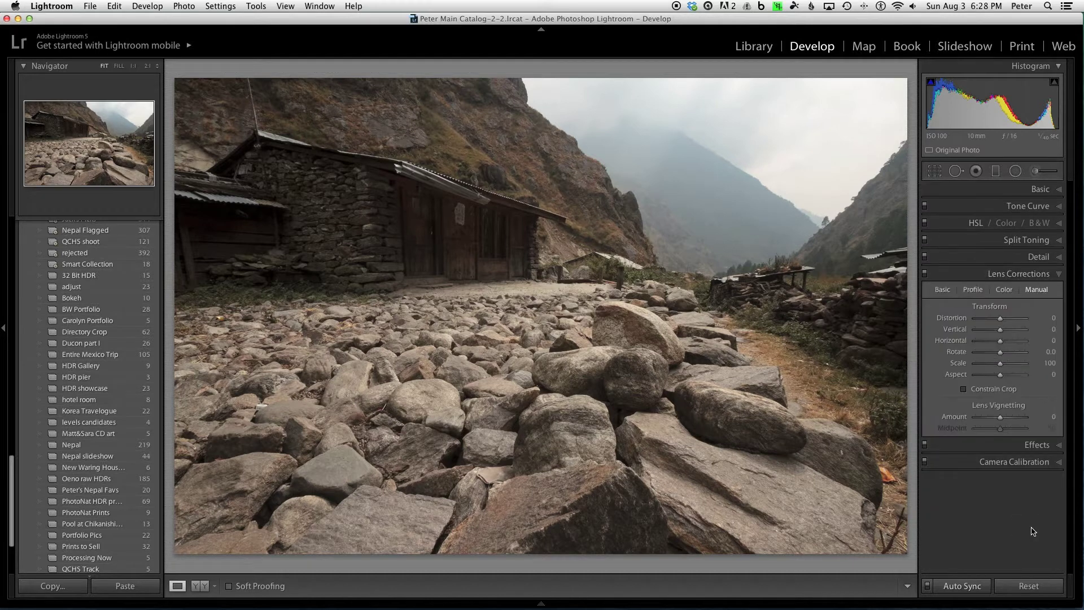
pyautogui.click(942, 289)
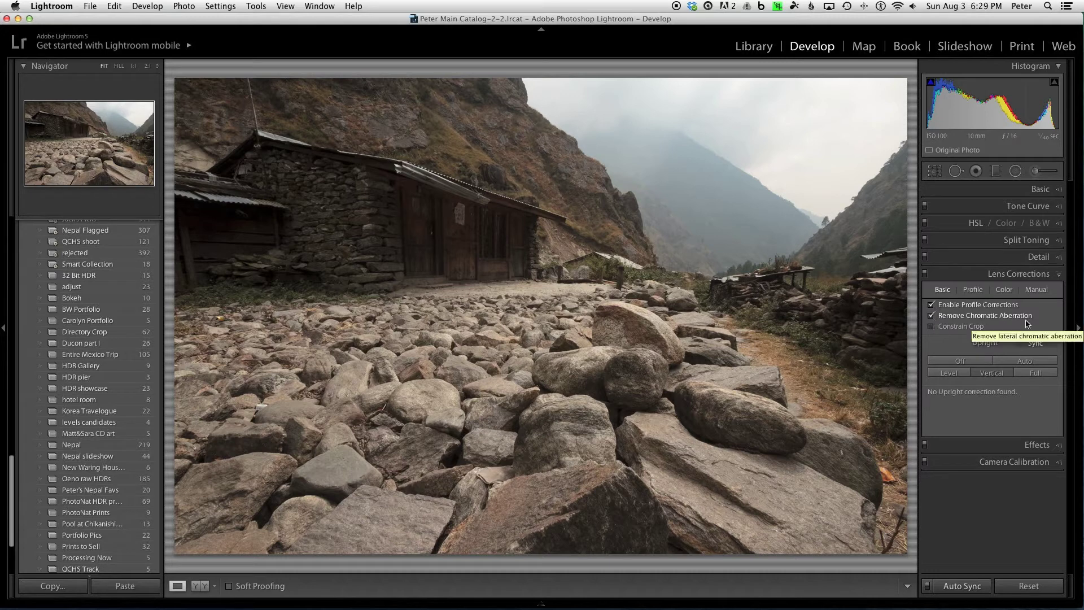
pyautogui.click(1027, 463)
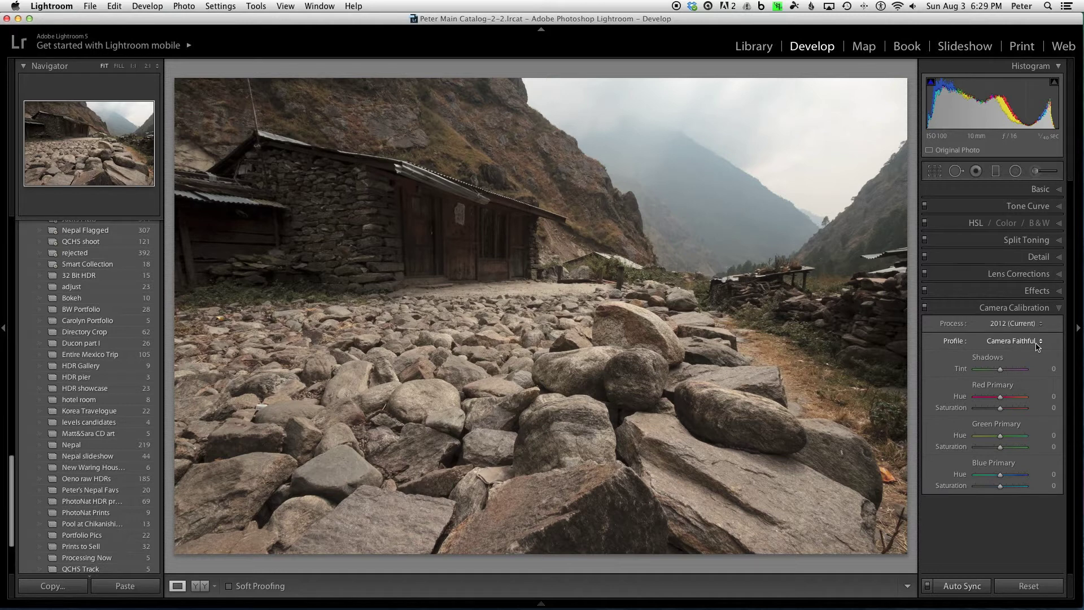
pyautogui.click(1036, 308)
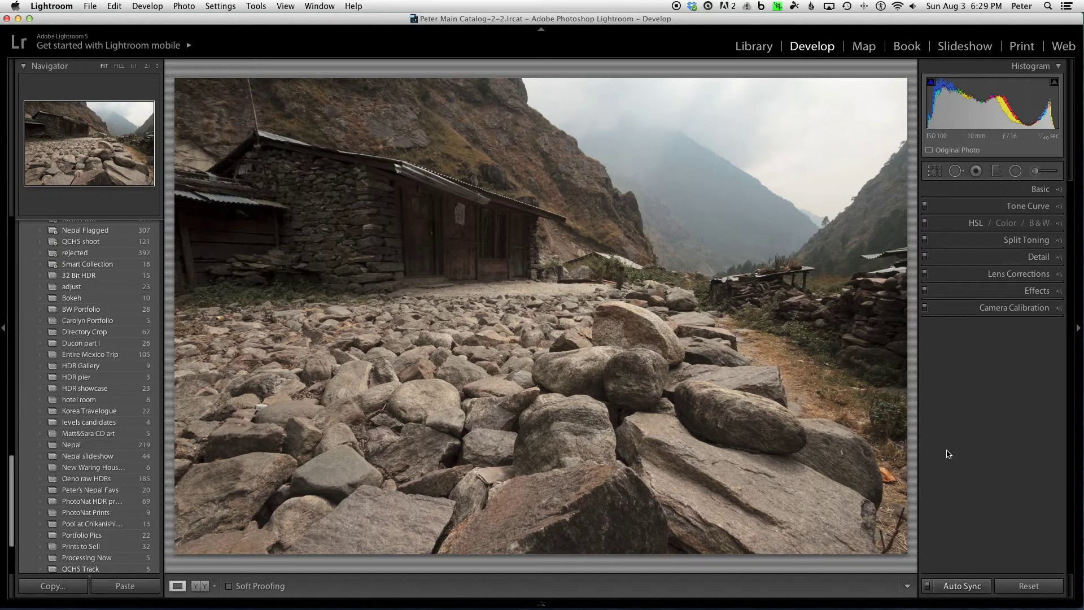
# Step: Synchronize all develop settings from the 1/40 sec exposure to the other two DNG brackets
pyautogui.press('g')
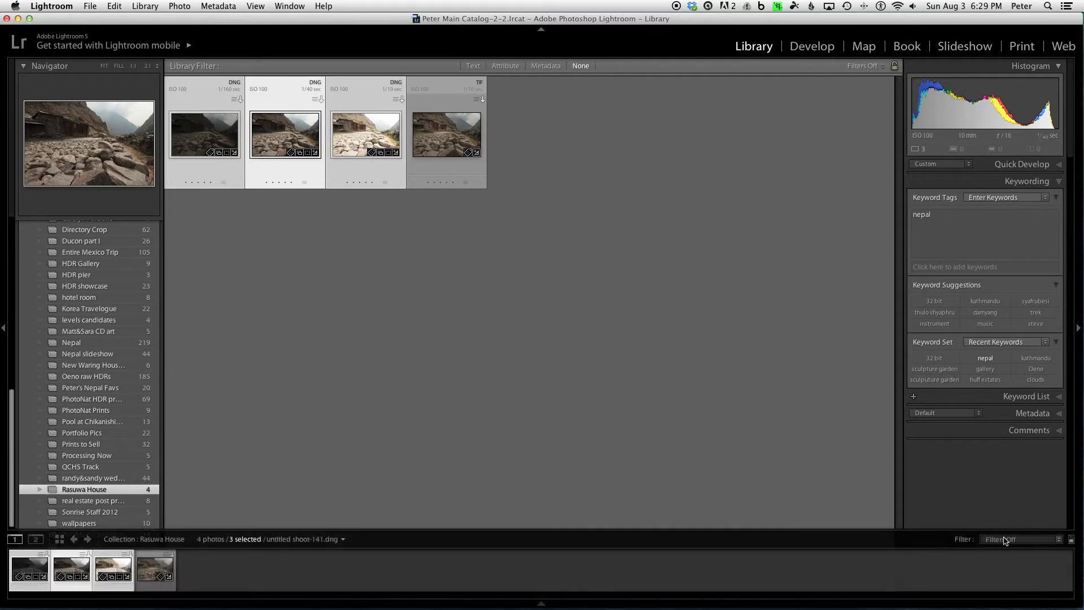
pyautogui.click(1040, 581)
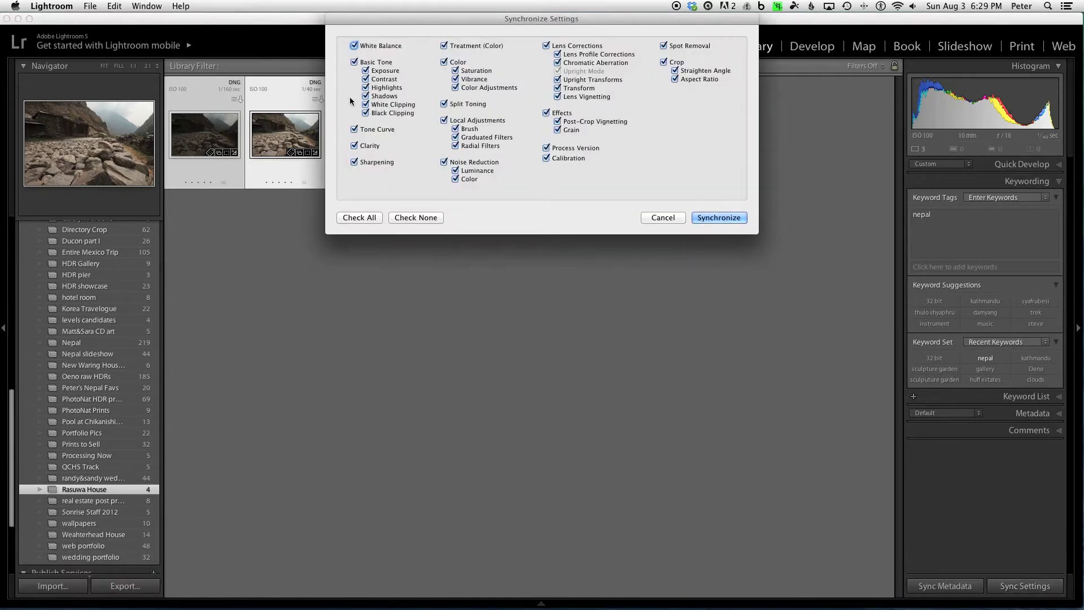
pyautogui.click(730, 218)
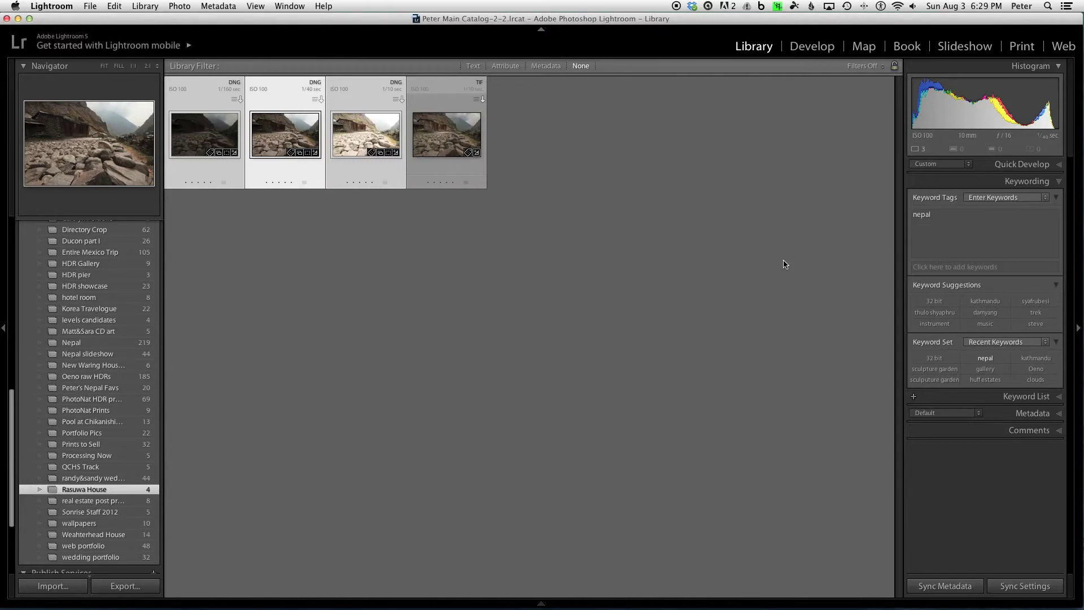
# Step: Send the three brackets to Photoshop's Merge to HDR Pro, bypassing the Camera Raw compatibility warning
pyautogui.rightClick(350, 138)
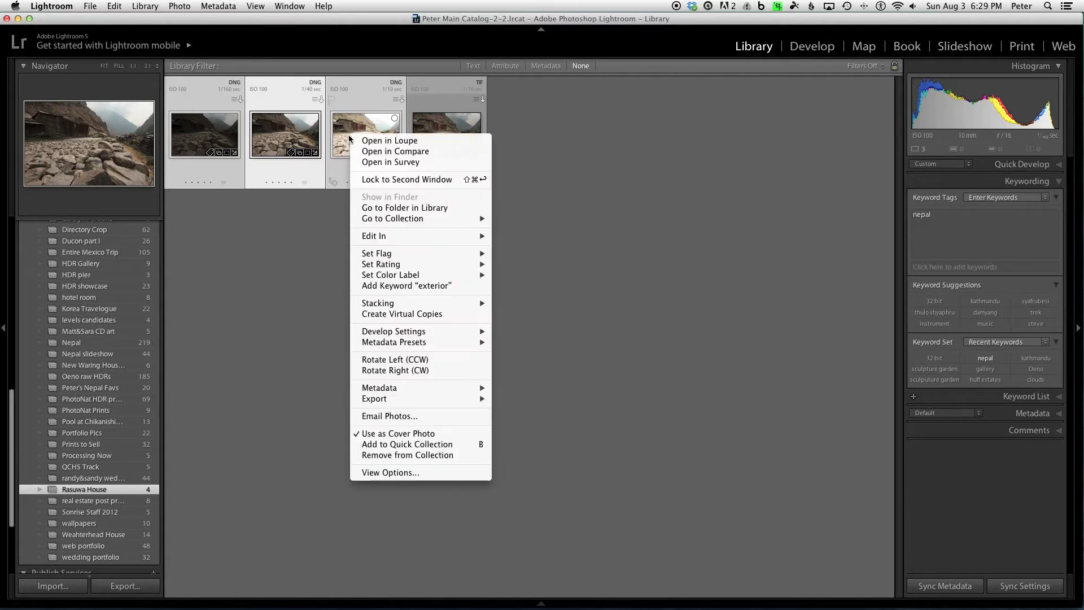
pyautogui.moveTo(397, 236)
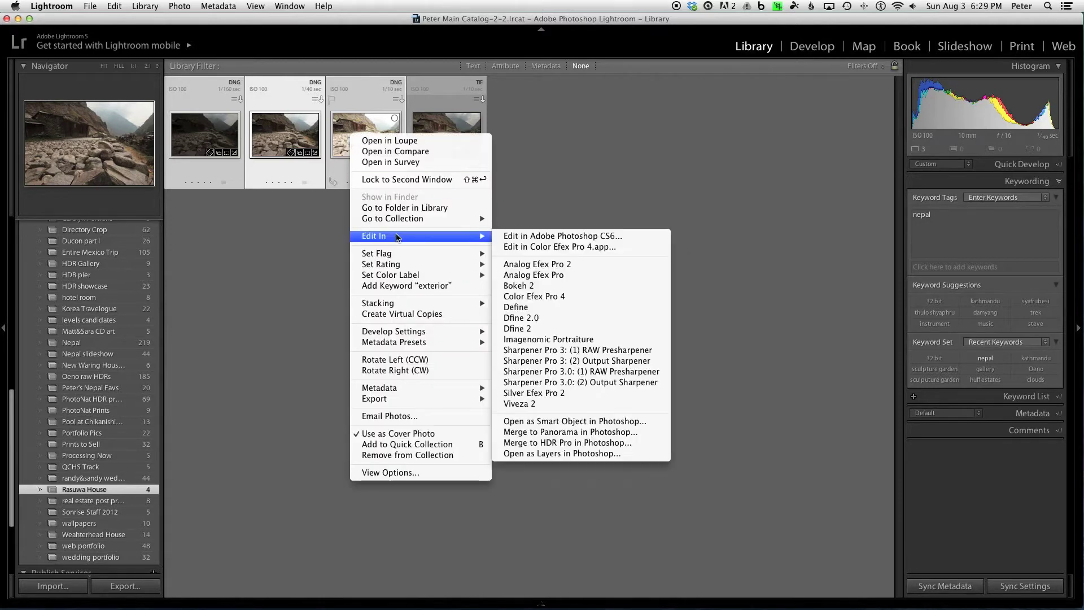
pyautogui.click(635, 445)
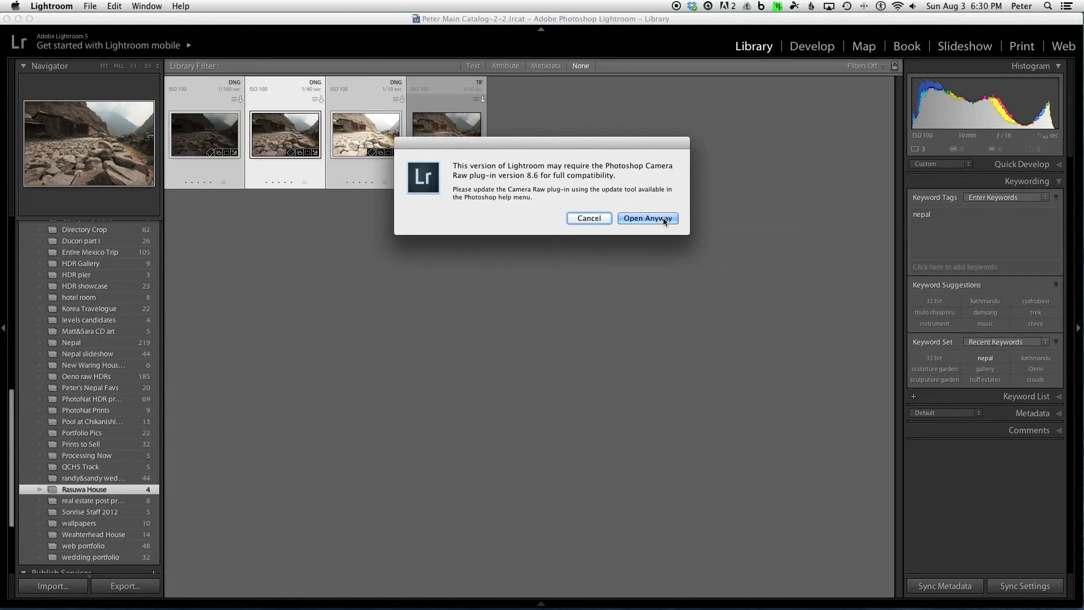
pyautogui.click(665, 220)
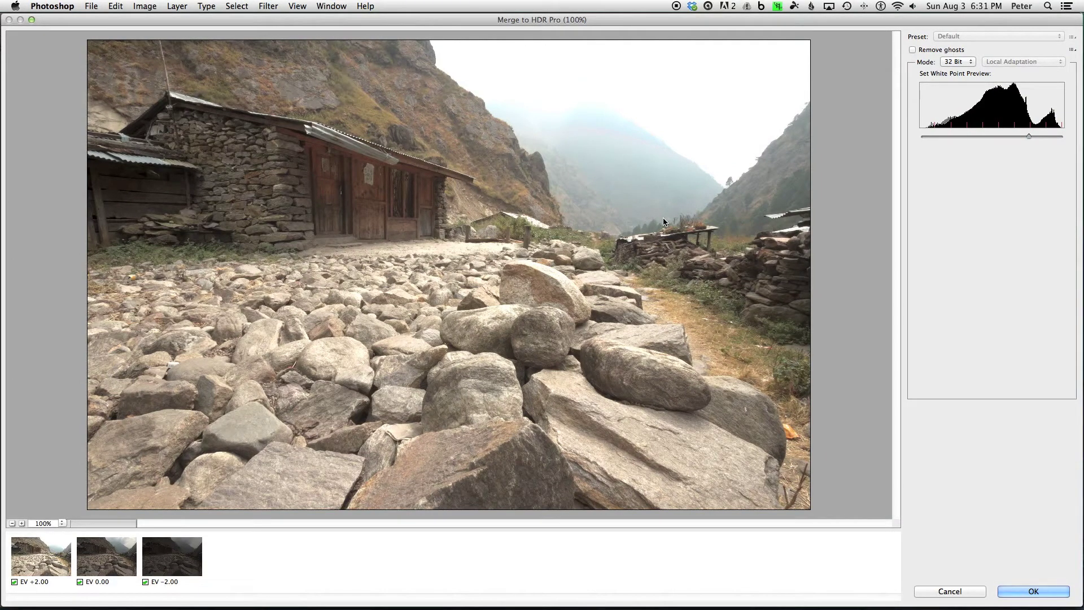
# Step: Try 16 Bit merge output, then set the Mode back to 32 Bit
pyautogui.click(964, 63)
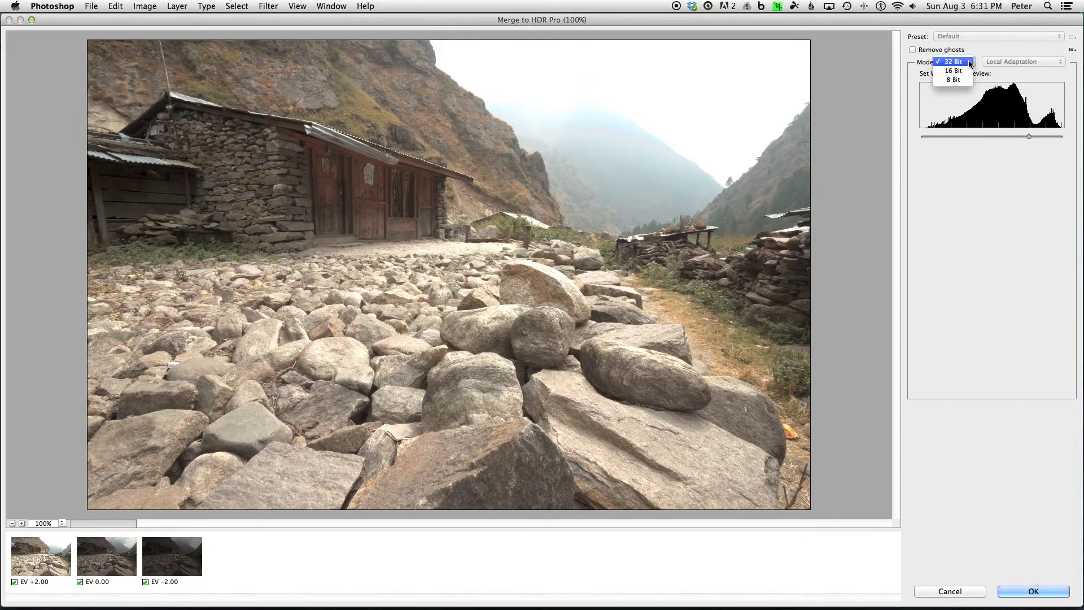
pyautogui.click(960, 71)
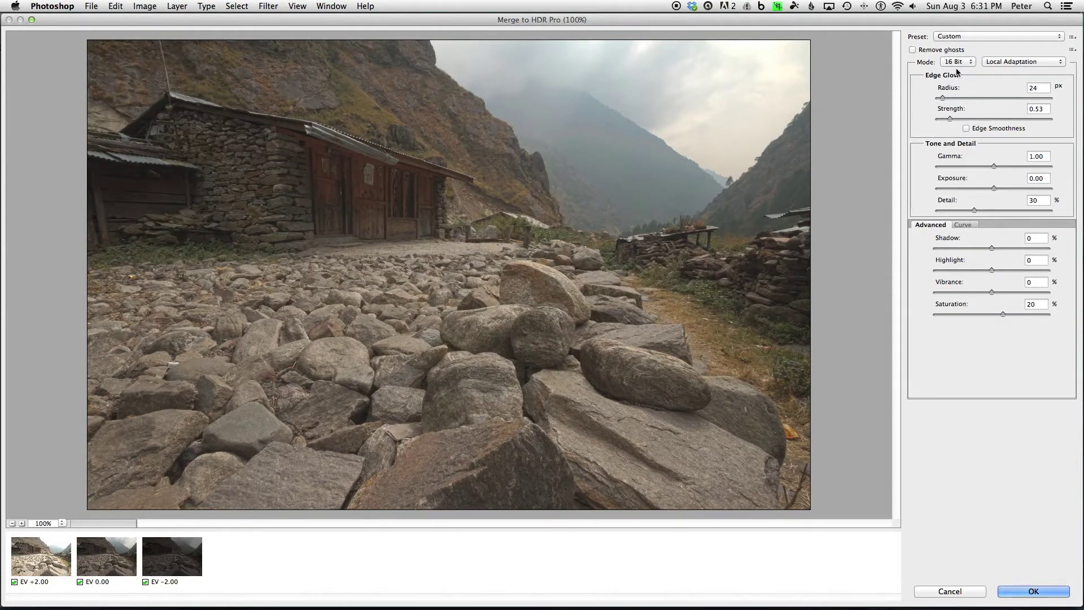
pyautogui.click(967, 63)
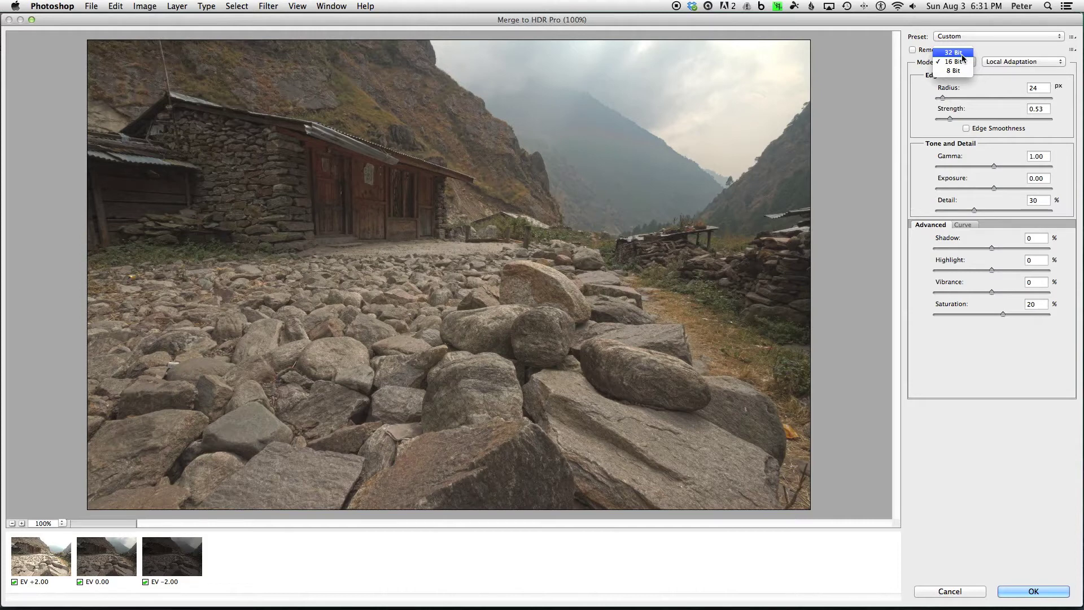
pyautogui.click(953, 52)
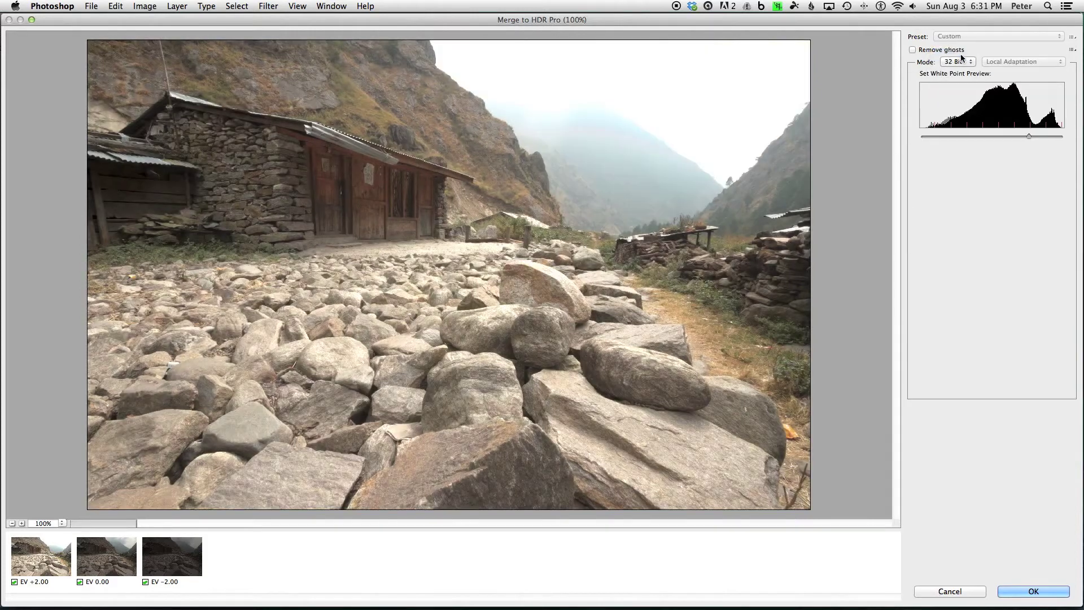
# Step: Enable Remove ghosts using the EV -2.00 frame, raise the white point, and run the merge
pyautogui.click(913, 50)
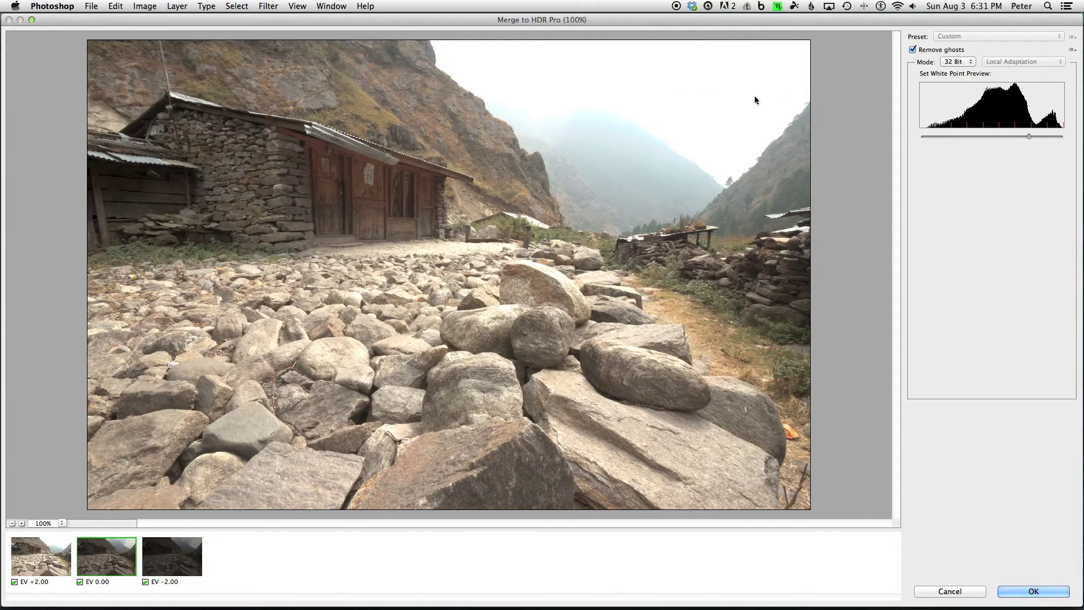
pyautogui.click(195, 563)
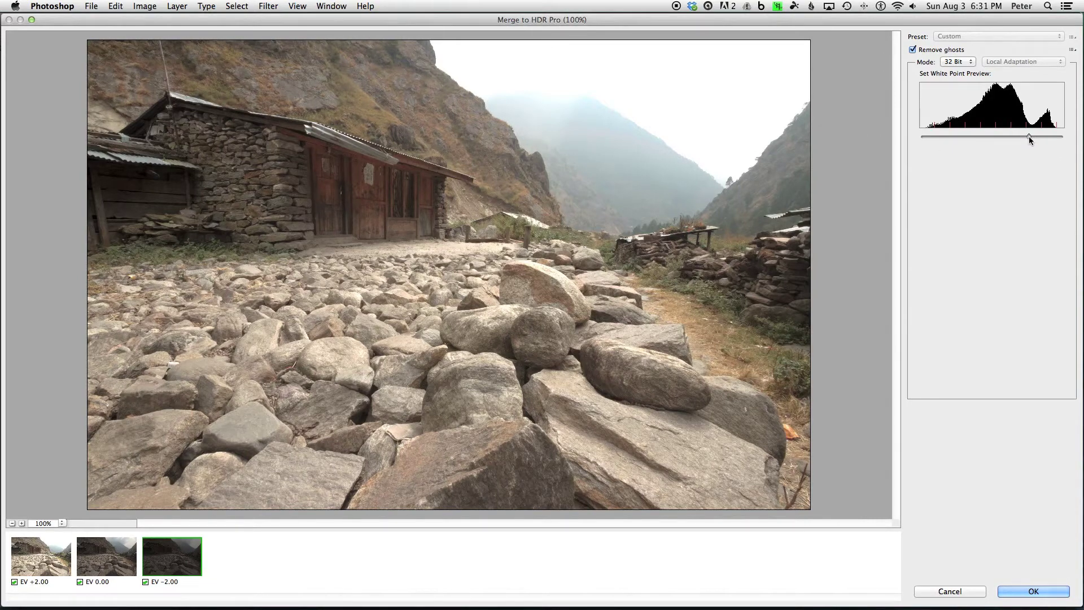
pyautogui.moveTo(1028, 137); pyautogui.dragTo(1055, 138)
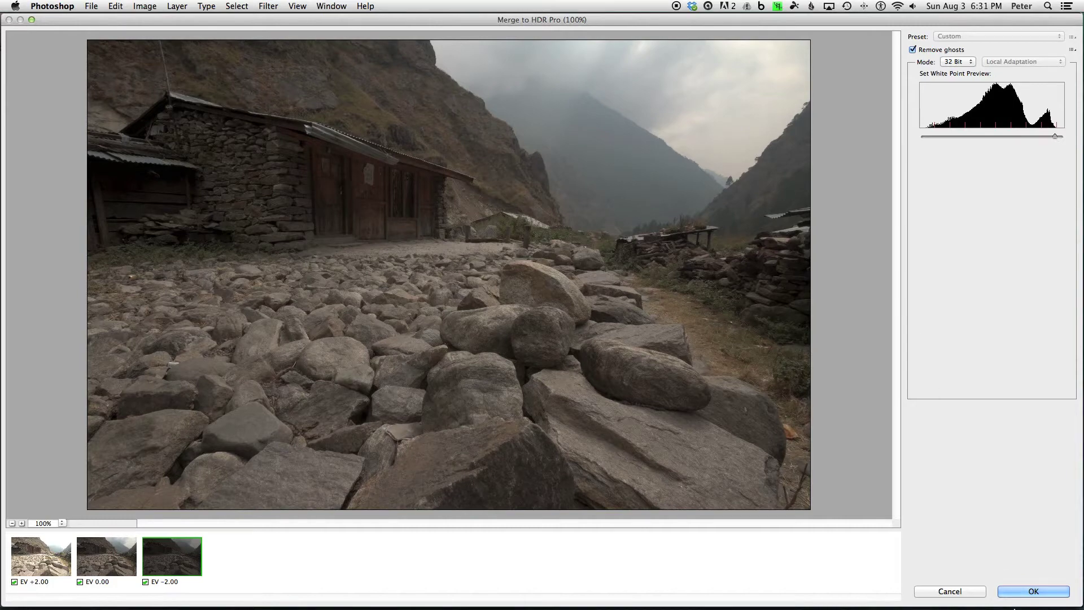
pyautogui.click(1058, 594)
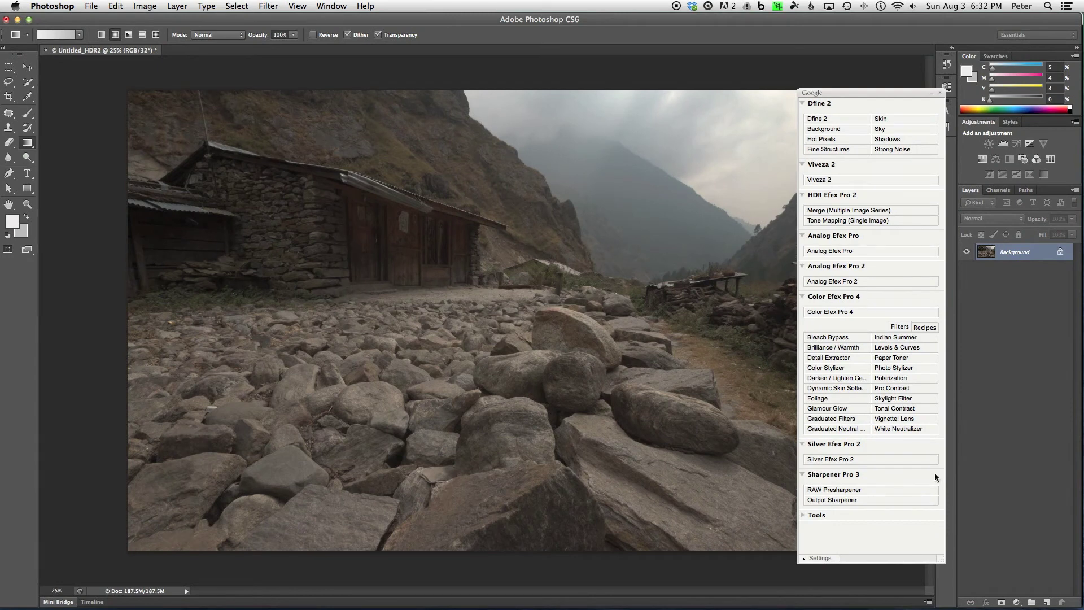
# Step: Close the Google Nik Collection panel covering the Untitled_HDR2 image
pyautogui.click(940, 93)
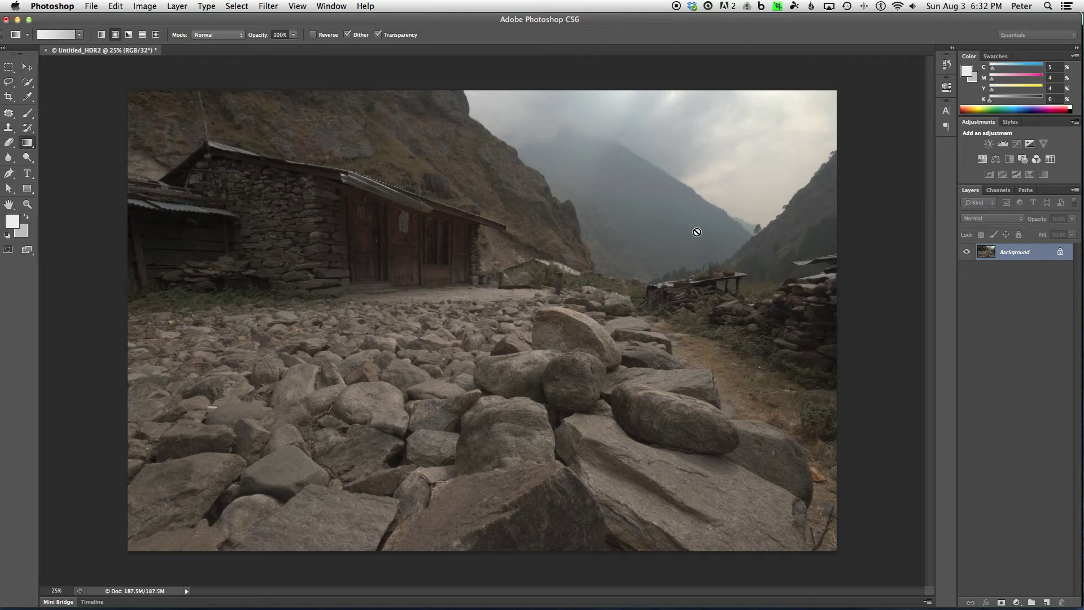
# Step: Save the HDR as uncompressed 32-bit float Untitled_HDR2.tif in the import to Lightroom folder
pyautogui.press('super+s')
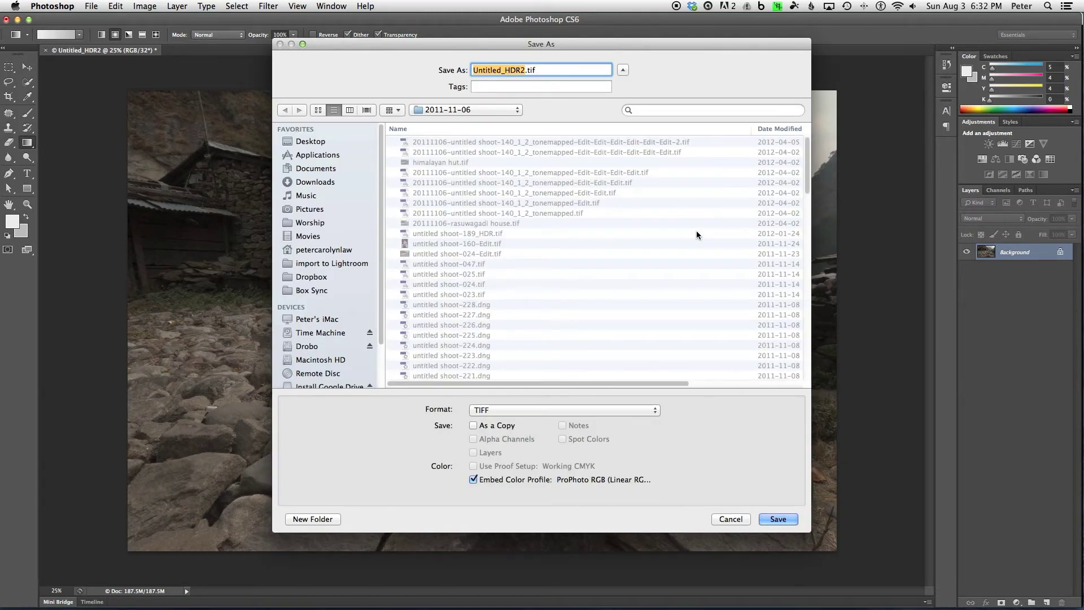
pyautogui.scroll(-1, 531, 232)
pyautogui.click(337, 263)
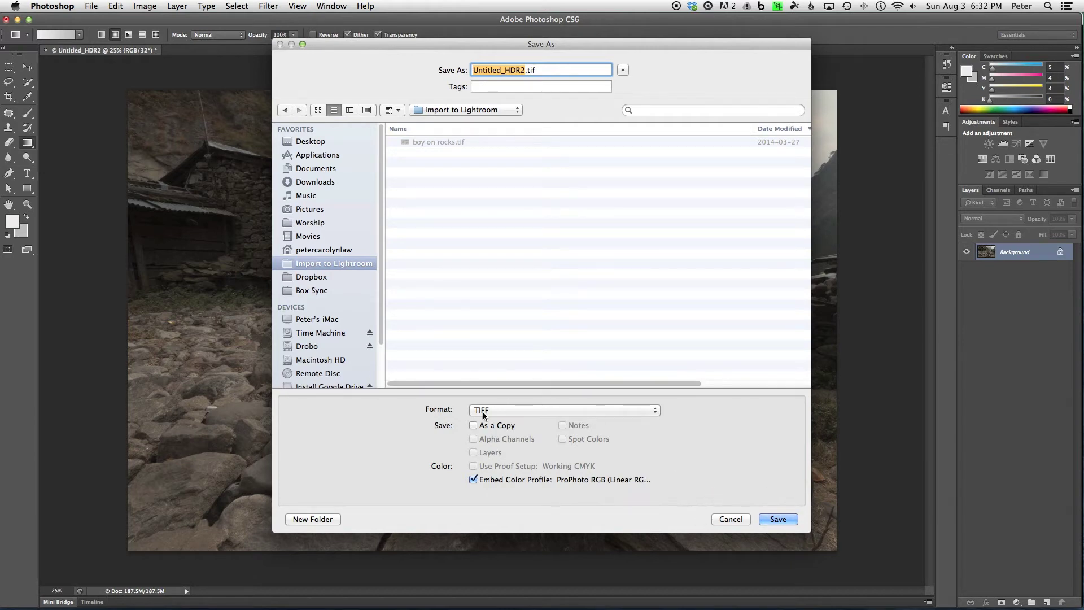
pyautogui.click(777, 520)
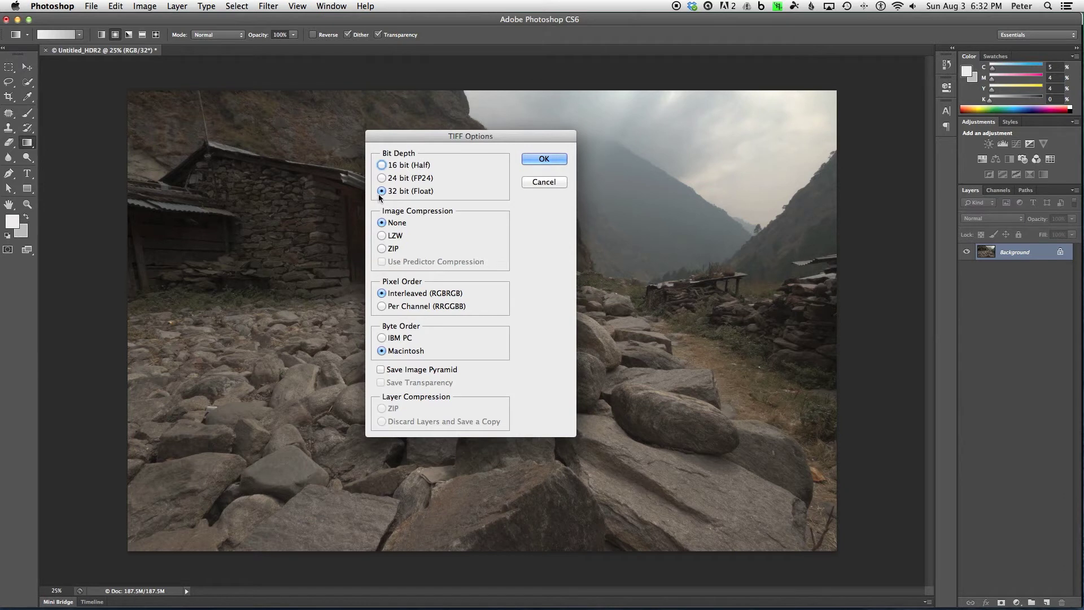
pyautogui.click(544, 159)
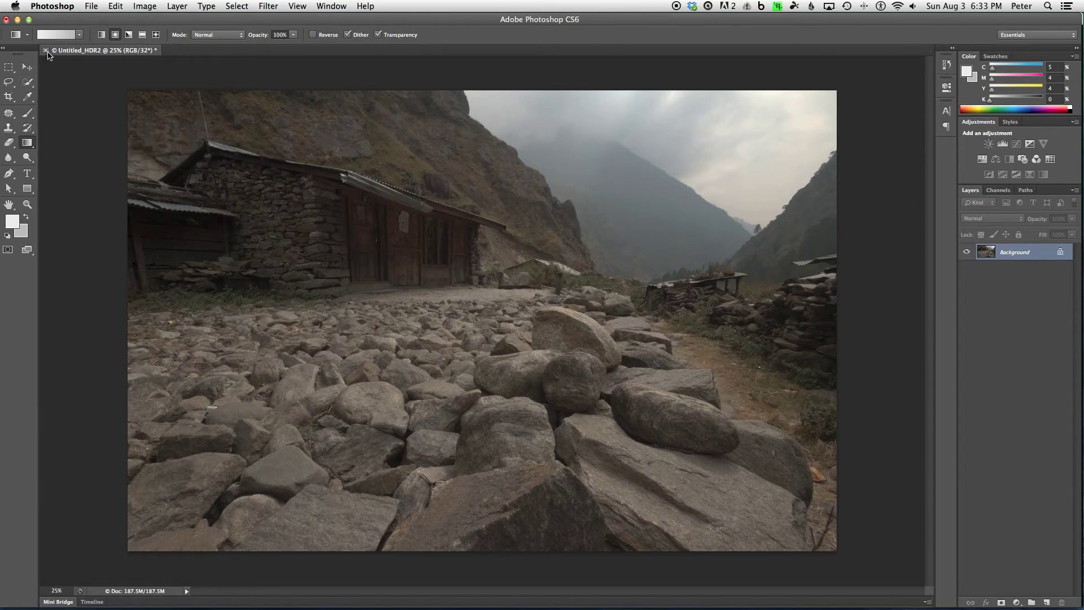
# Step: Close Untitled_HDR2 choosing Don't Save, and switch back to Lightroom
pyautogui.press('super+w')
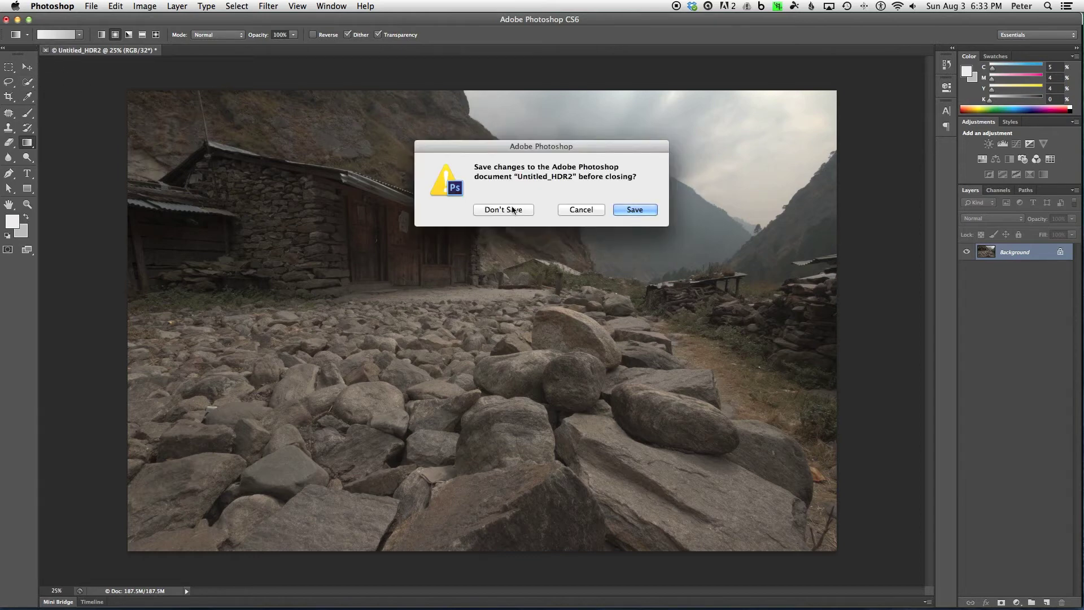
pyautogui.press('super+d')
pyautogui.press('super+Tab')
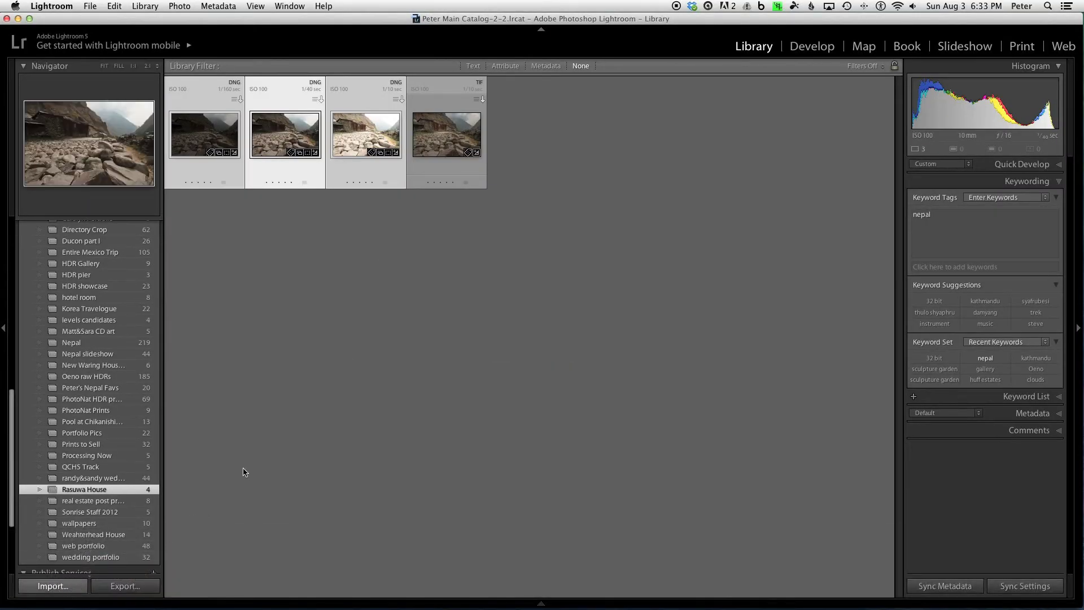
# Step: Import Untitled_HDR2.tif from the import to Lightroom folder and view it full-size in Loupe
pyautogui.press('super+shift+i')
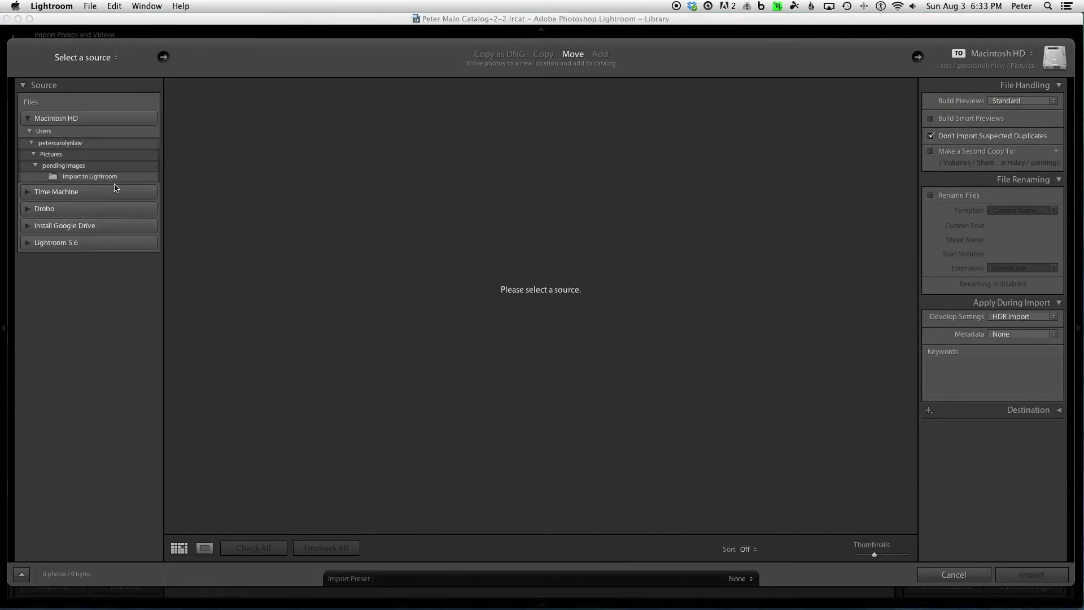
pyautogui.click(113, 177)
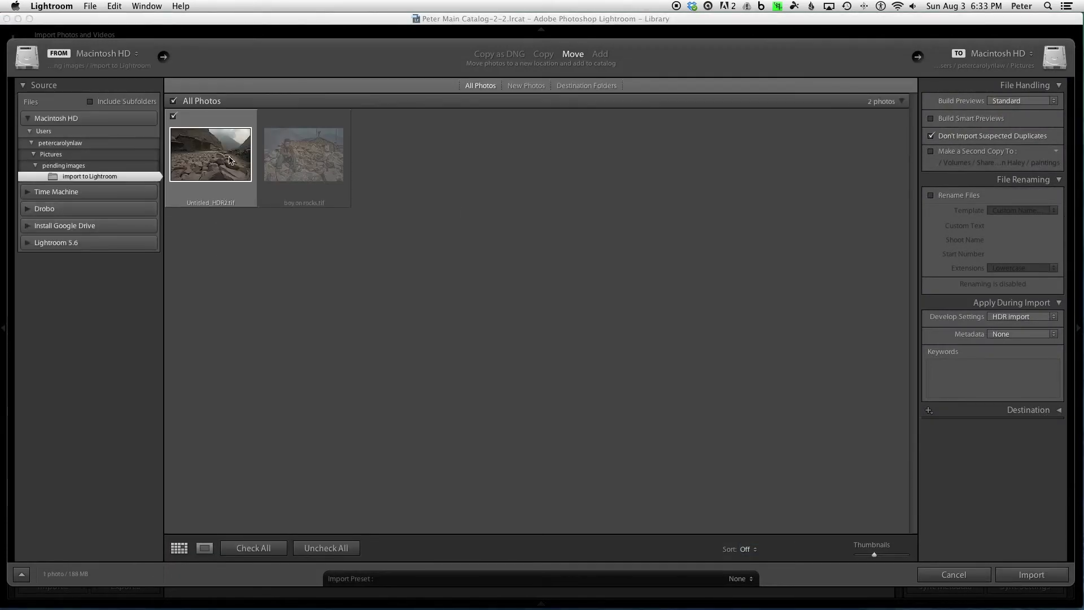
pyautogui.click(1031, 574)
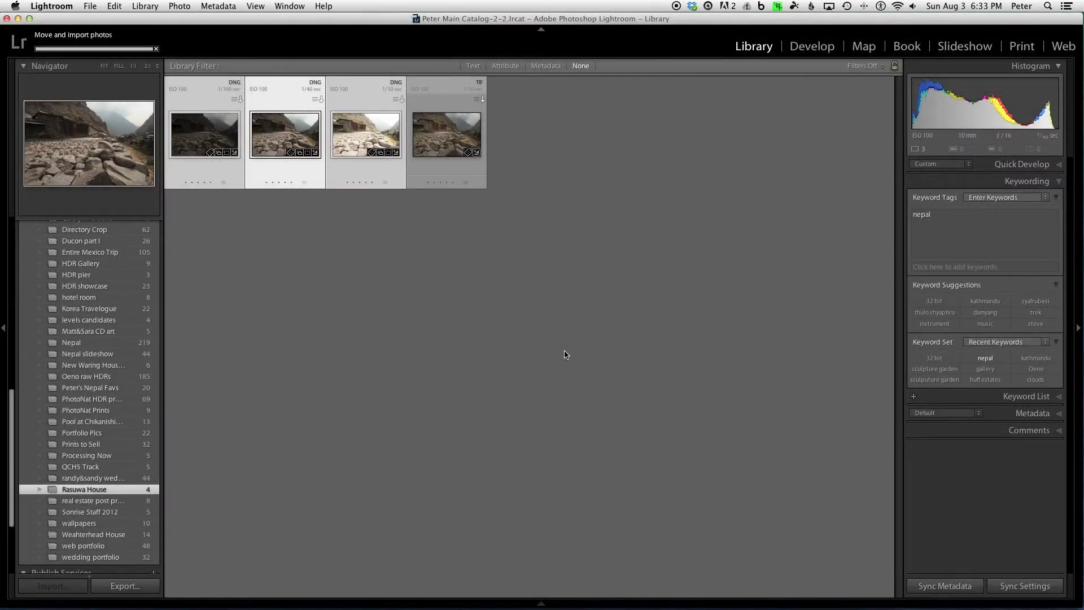
pyautogui.doubleClick(207, 143)
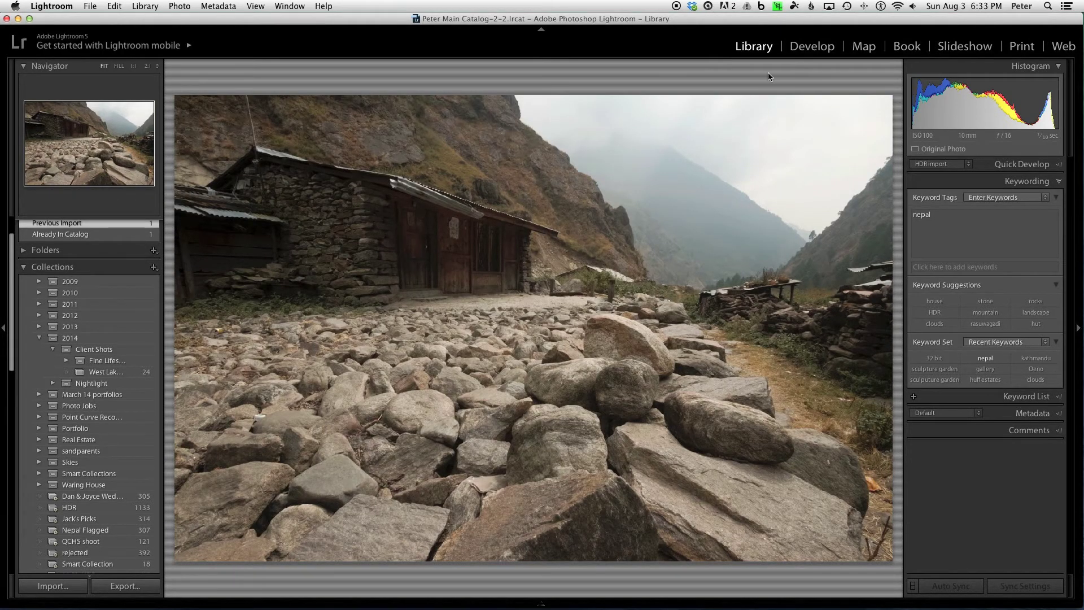
# Step: In the Develop Basic panel, set Highlights to -100, Shadows to +100 and Exposure to -0.45
pyautogui.click(811, 47)
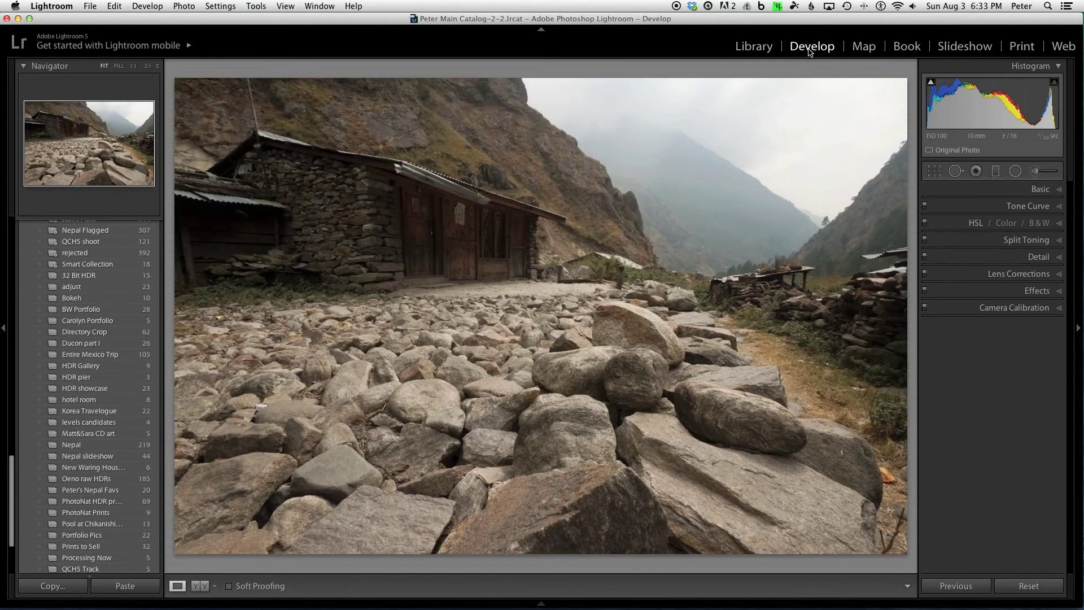
pyautogui.click(1043, 189)
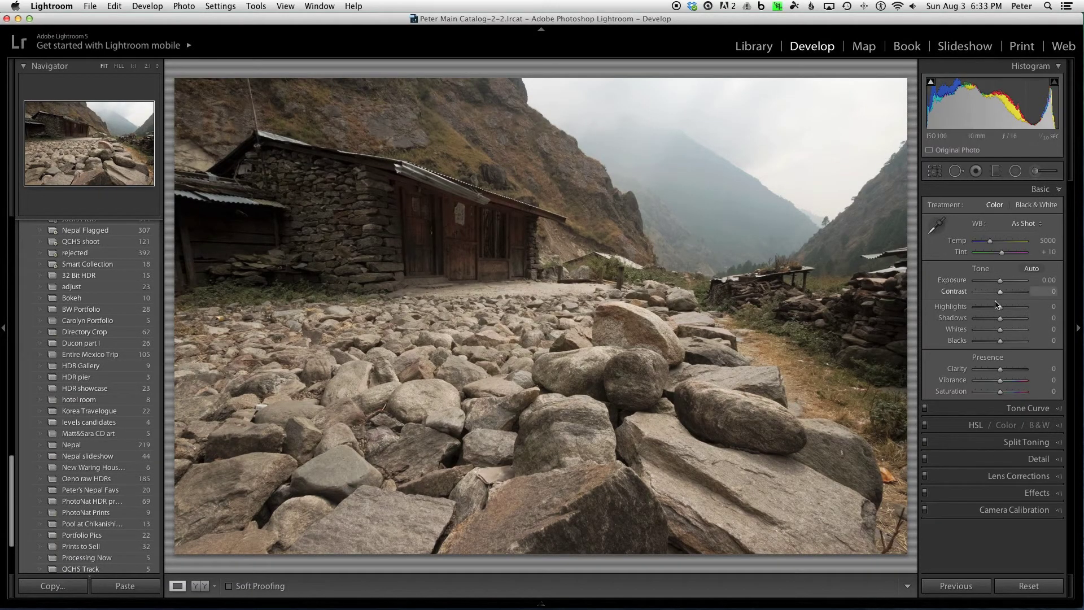
pyautogui.moveTo(1001, 311); pyautogui.dragTo(952, 312)
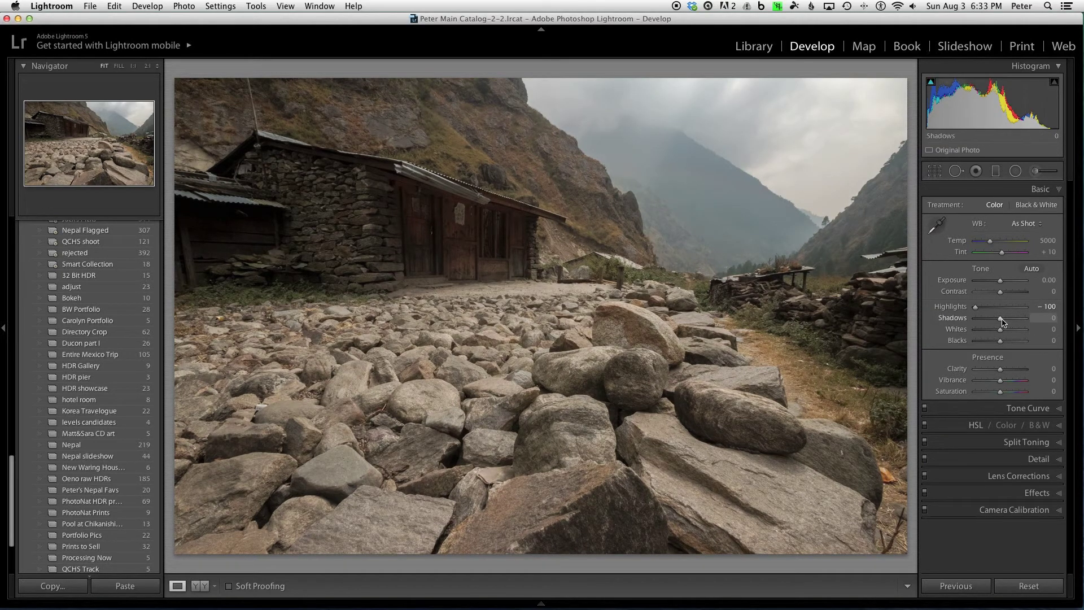
pyautogui.moveTo(1001, 320); pyautogui.dragTo(1052, 319)
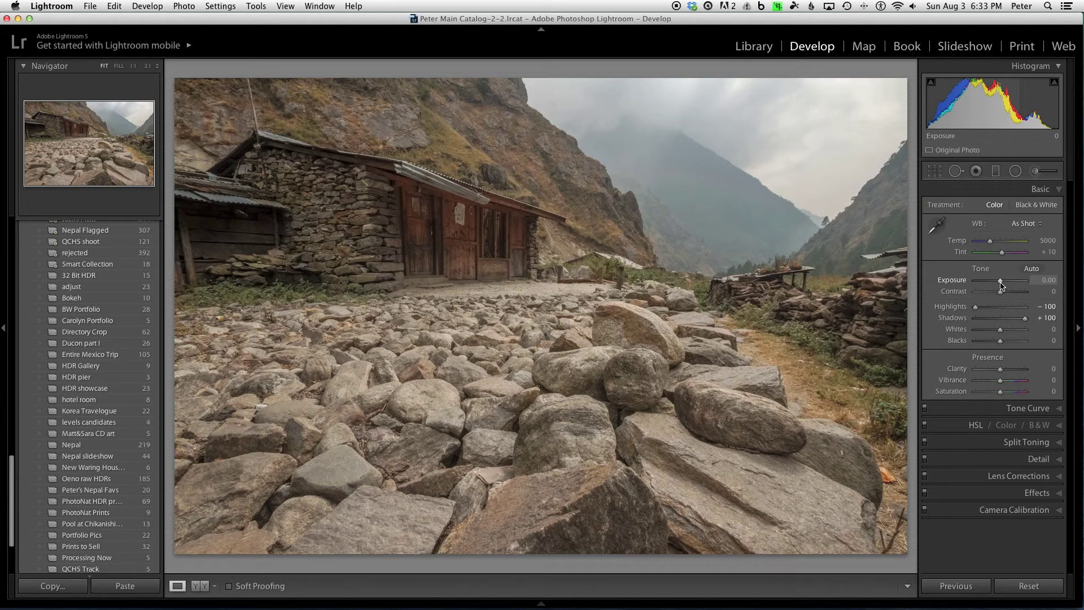
pyautogui.moveTo(1000, 285); pyautogui.dragTo(1000, 286)
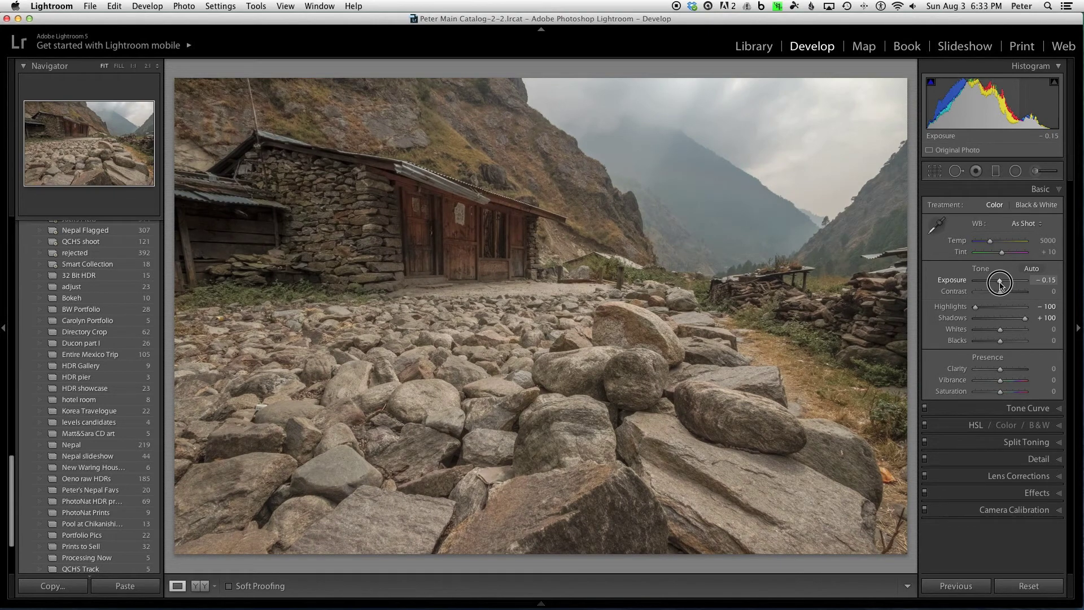
pyautogui.moveTo(1000, 285)
pyautogui.mouseDown()
pyautogui.moveTo(960, 288)
pyautogui.moveTo(1031, 288)
pyautogui.moveTo(1000, 288)
pyautogui.mouseUp()
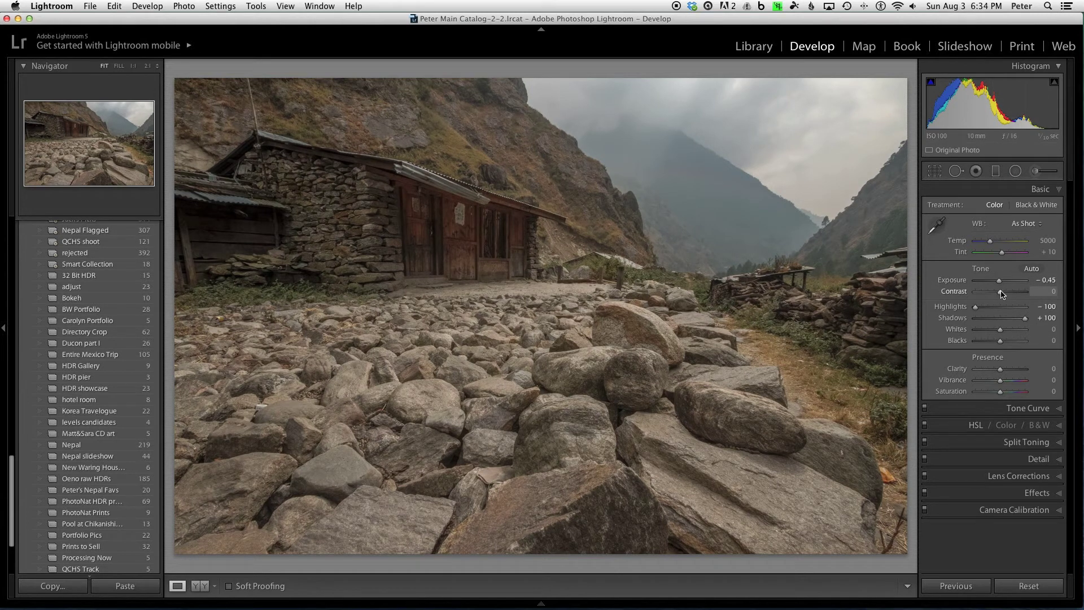
# Step: Raise Contrast to +24, Clarity to +13 and Vibrance to +11
pyautogui.moveTo(1001, 293); pyautogui.dragTo(1007, 293)
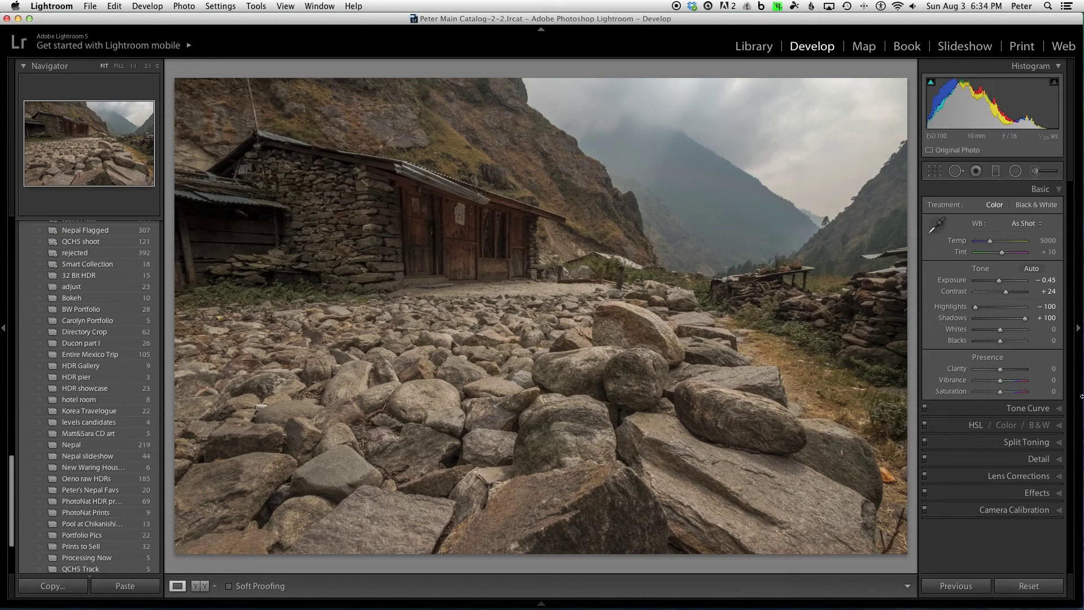
pyautogui.moveTo(1001, 371)
pyautogui.mouseDown()
pyautogui.moveTo(1080, 365)
pyautogui.moveTo(1005, 372)
pyautogui.mouseUp()
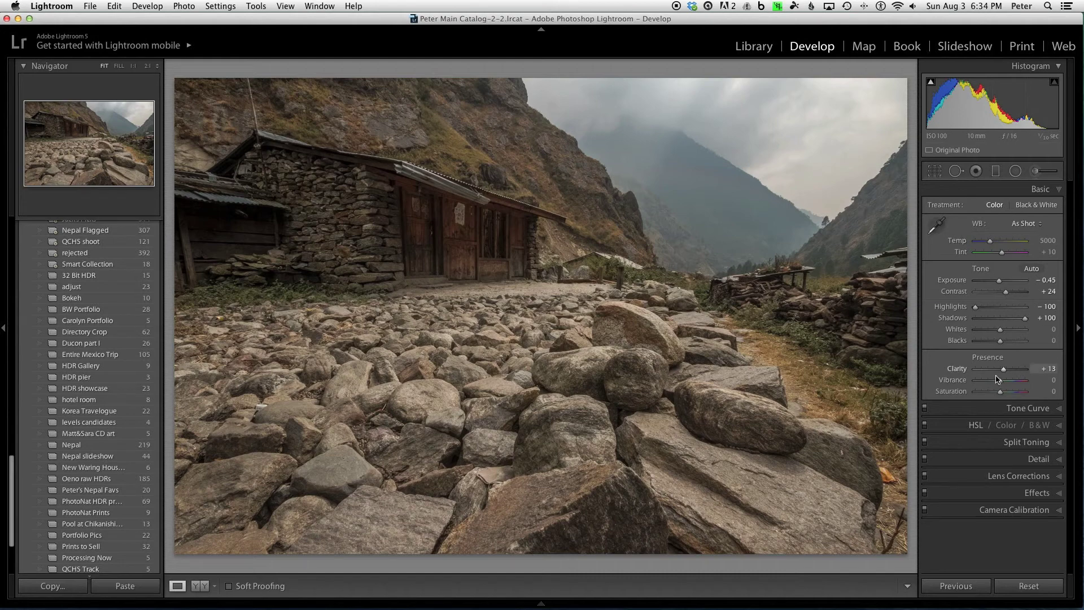
pyautogui.moveTo(1000, 381); pyautogui.dragTo(1004, 385)
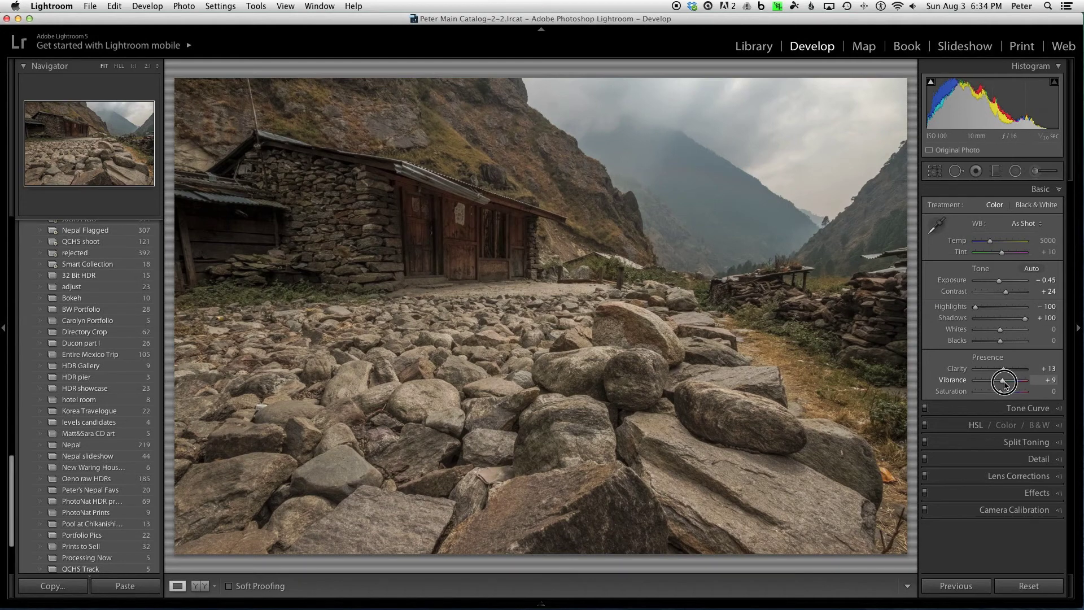
pyautogui.moveTo(1004, 385); pyautogui.dragTo(1006, 385)
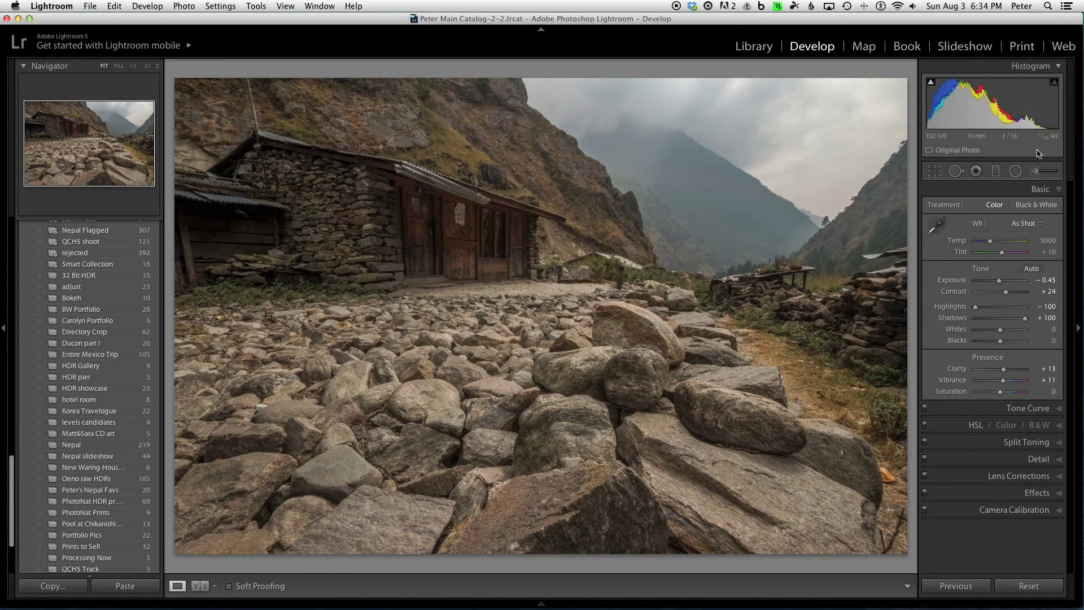
pyautogui.click(1034, 171)
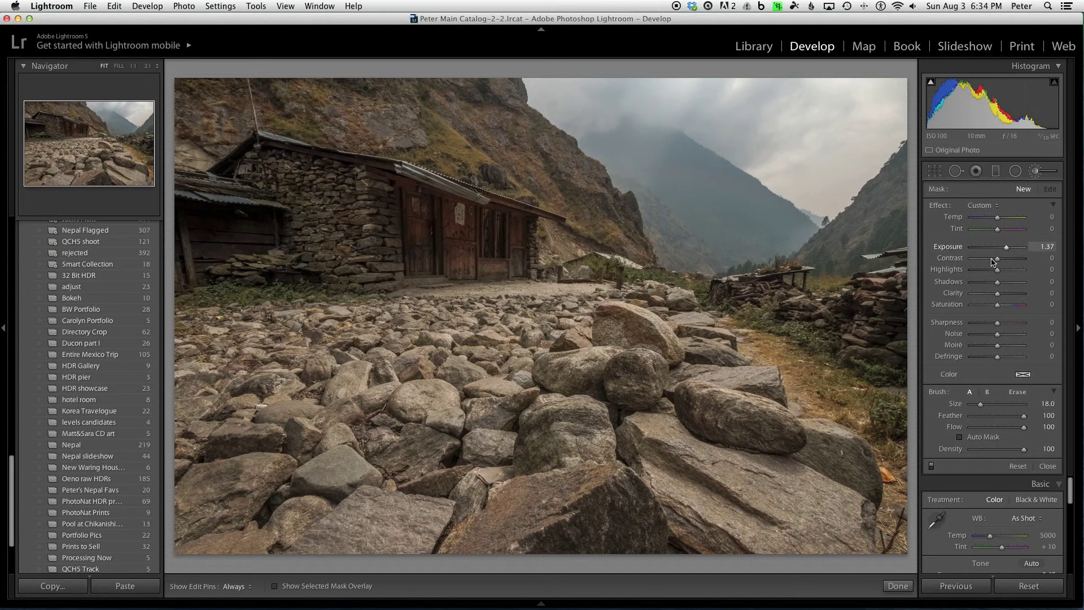
# Step: Paint a smaller brush over the hut doors and stone wall, lowering its Exposure to 0.52
pyautogui.press('h')
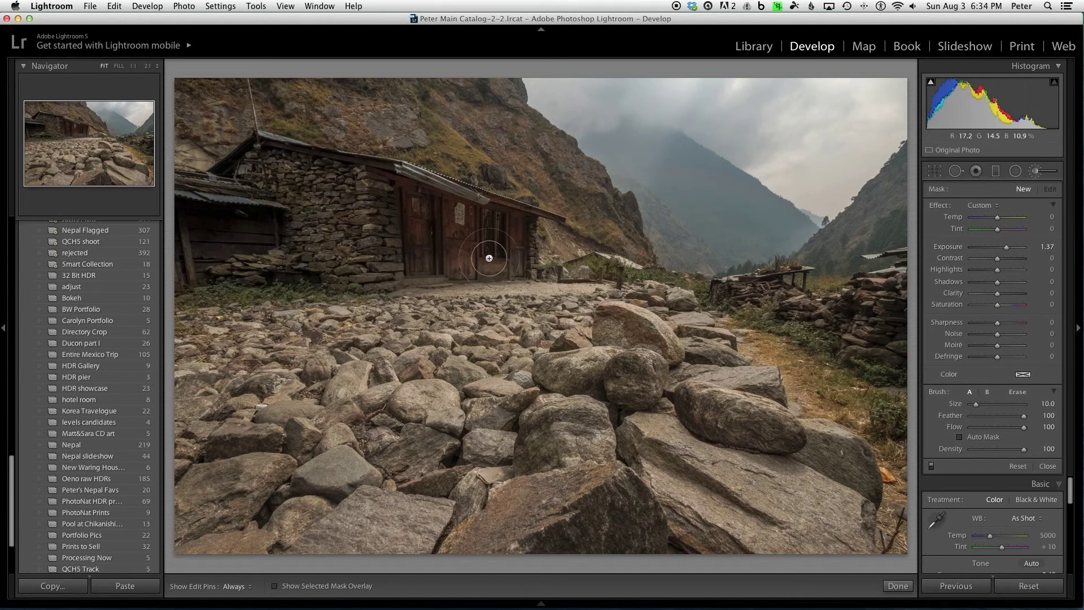
pyautogui.scroll(-4, 503, 242)
pyautogui.moveTo(435, 219)
pyautogui.mouseDown()
pyautogui.moveTo(388, 198)
pyautogui.moveTo(496, 230)
pyautogui.moveTo(510, 251)
pyautogui.moveTo(393, 261)
pyautogui.moveTo(495, 264)
pyautogui.moveTo(418, 242)
pyautogui.moveTo(331, 185)
pyautogui.moveTo(266, 171)
pyautogui.moveTo(226, 183)
pyautogui.moveTo(253, 158)
pyautogui.moveTo(250, 183)
pyautogui.moveTo(289, 185)
pyautogui.moveTo(312, 231)
pyautogui.moveTo(185, 219)
pyautogui.moveTo(279, 231)
pyautogui.moveTo(212, 243)
pyautogui.moveTo(279, 247)
pyautogui.moveTo(173, 262)
pyautogui.moveTo(281, 255)
pyautogui.moveTo(202, 233)
pyautogui.moveTo(271, 215)
pyautogui.moveTo(182, 198)
pyautogui.mouseUp()
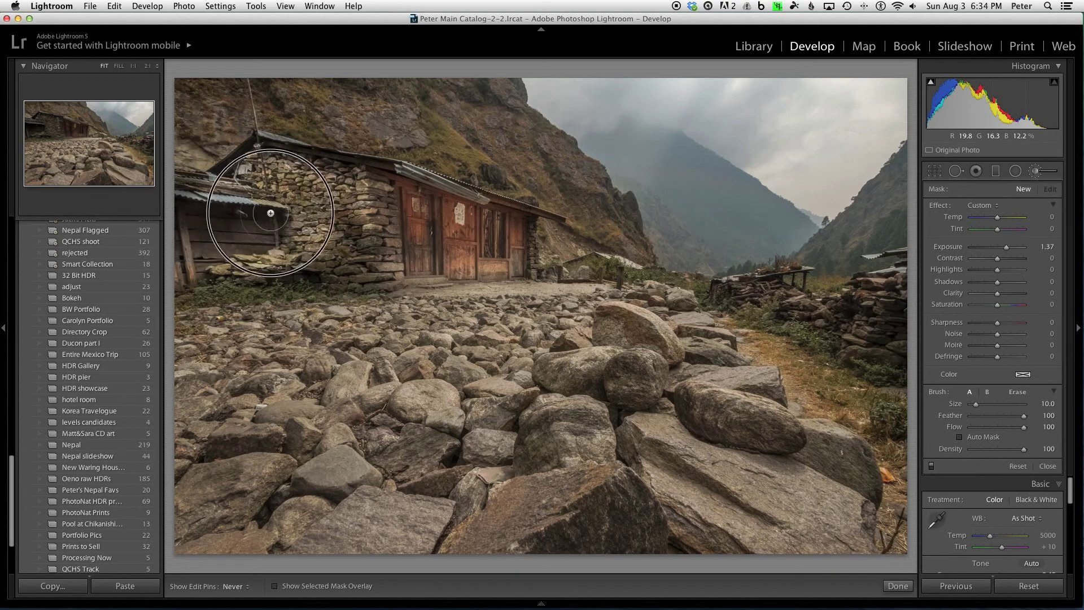
pyautogui.moveTo(271, 213)
pyautogui.mouseDown()
pyautogui.moveTo(312, 235)
pyautogui.moveTo(360, 235)
pyautogui.moveTo(308, 225)
pyautogui.moveTo(346, 213)
pyautogui.moveTo(380, 230)
pyautogui.moveTo(376, 251)
pyautogui.moveTo(306, 257)
pyautogui.moveTo(413, 255)
pyautogui.moveTo(348, 256)
pyautogui.moveTo(412, 231)
pyautogui.moveTo(327, 186)
pyautogui.moveTo(383, 201)
pyautogui.moveTo(334, 228)
pyautogui.moveTo(200, 223)
pyautogui.moveTo(474, 249)
pyautogui.mouseUp()
pyautogui.press('h')
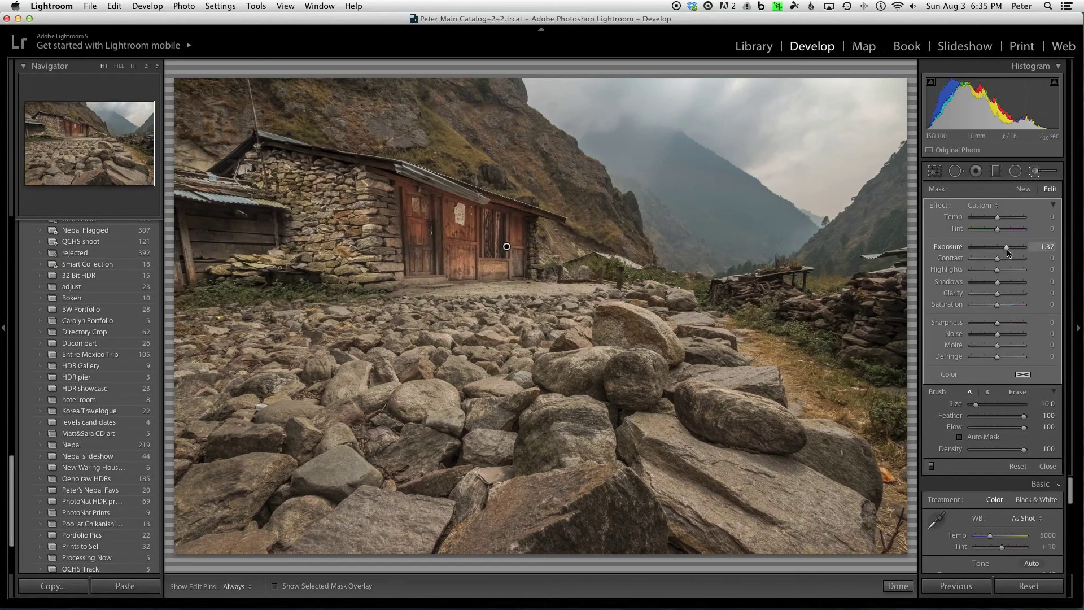
pyautogui.moveTo(1008, 252); pyautogui.dragTo(1001, 253)
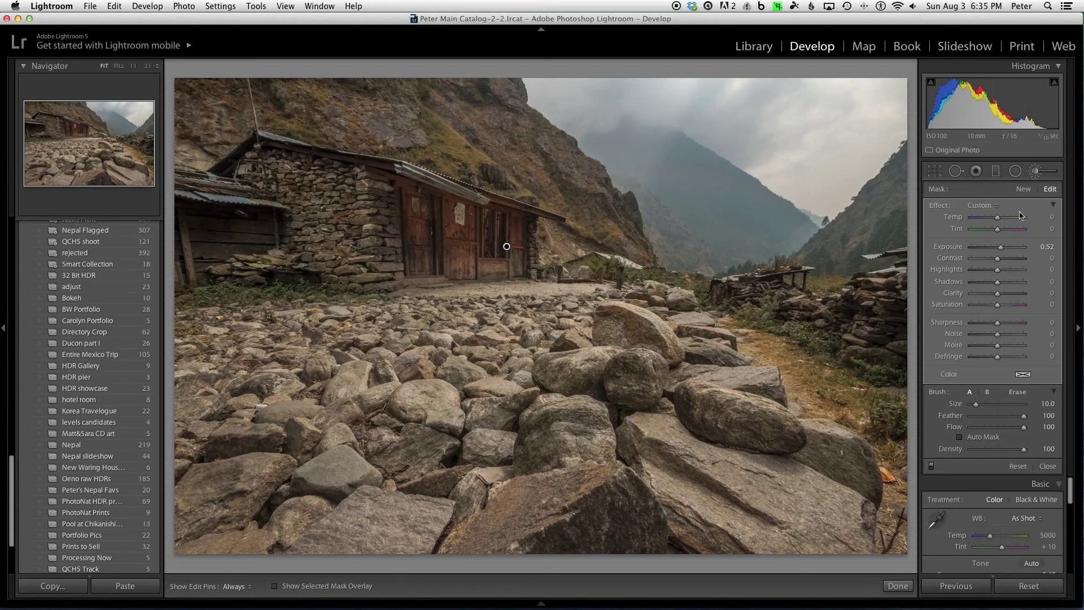
# Step: Place a radial filter around the hut with Exposure -0.41 to darken the surroundings
pyautogui.click(1019, 176)
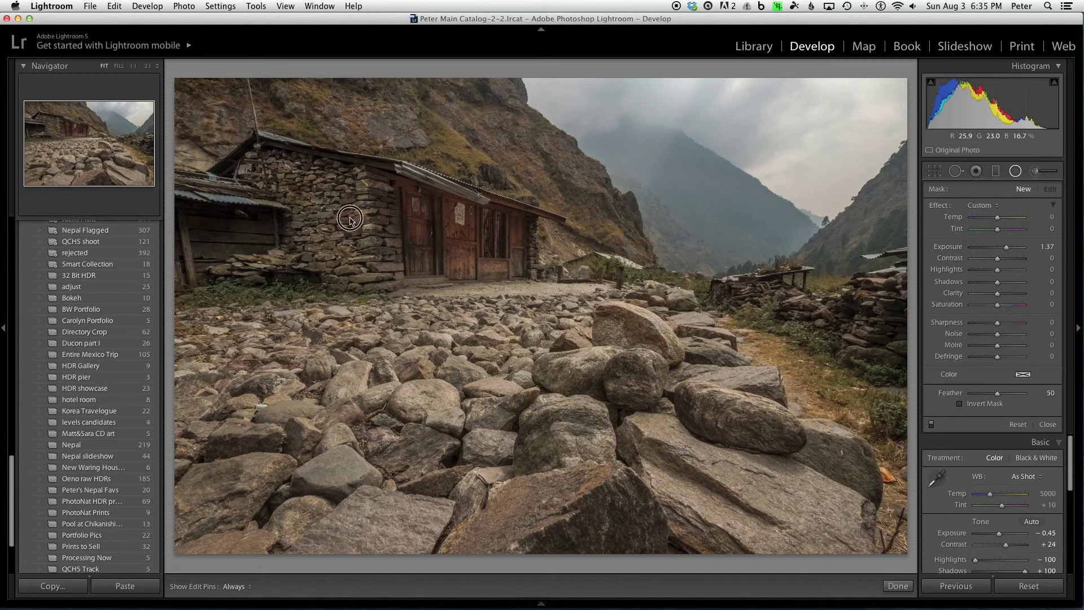
pyautogui.moveTo(348, 217); pyautogui.dragTo(630, 424)
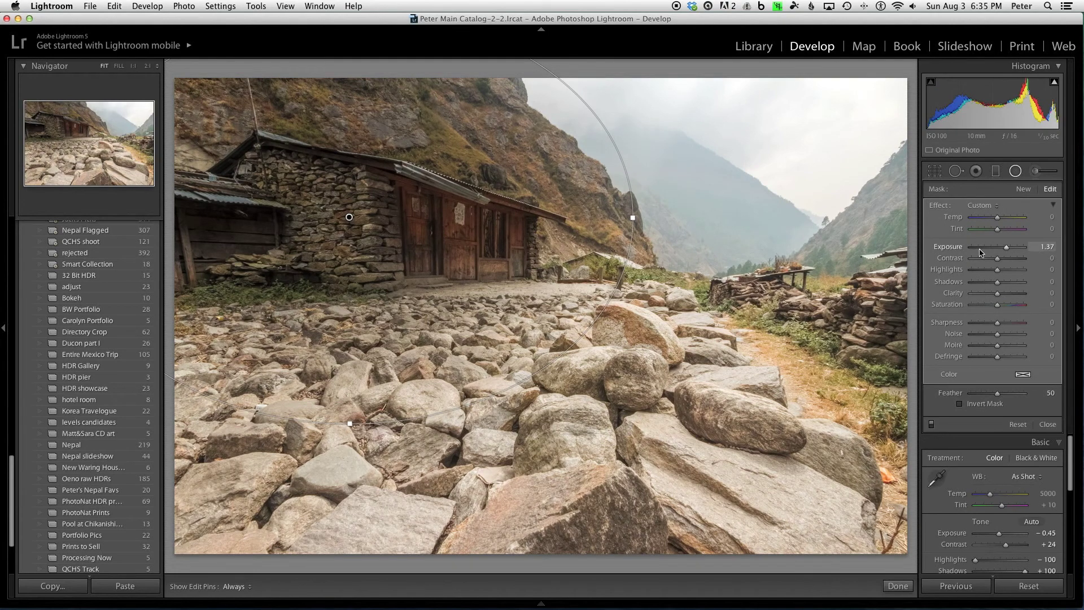
pyautogui.moveTo(1006, 251); pyautogui.dragTo(994, 251)
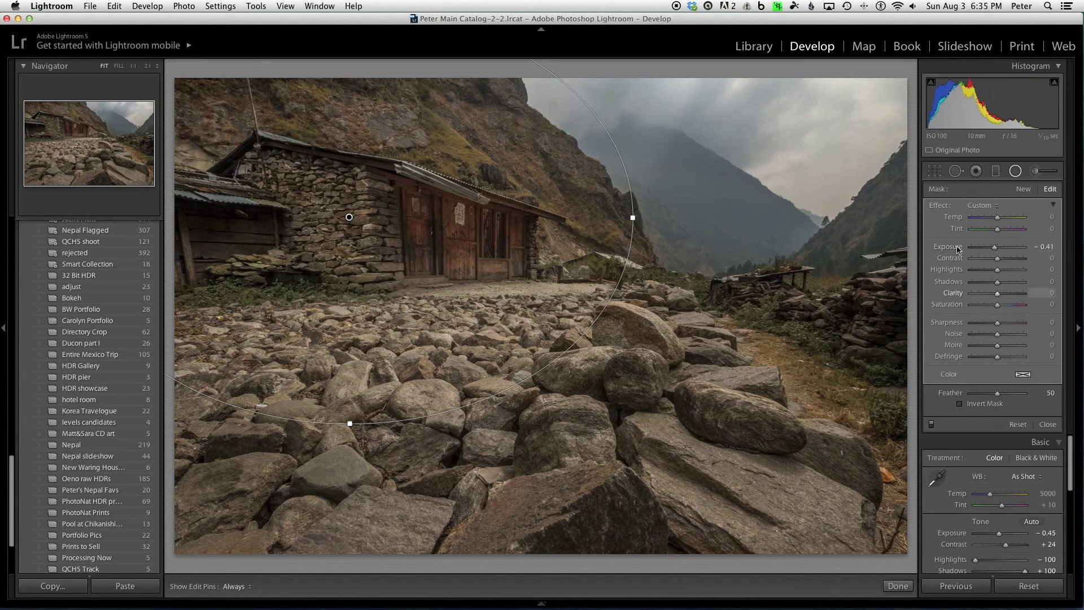
# Step: Toggle the radial filter off and on twice to compare, then finish it with Done
pyautogui.click(932, 424)
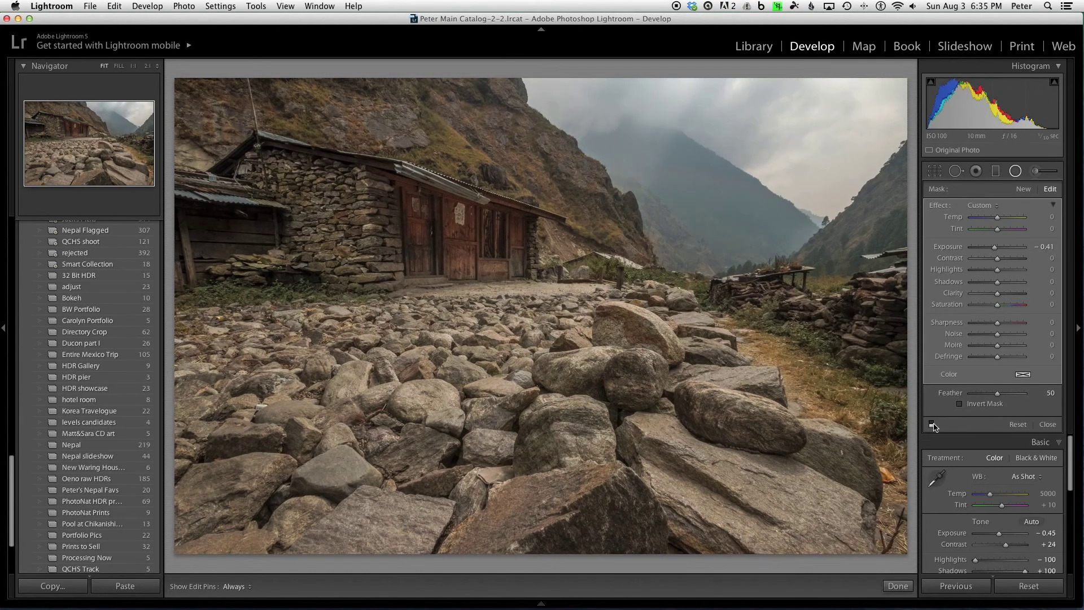
pyautogui.click(932, 425)
pyautogui.click(932, 424)
pyautogui.click(932, 425)
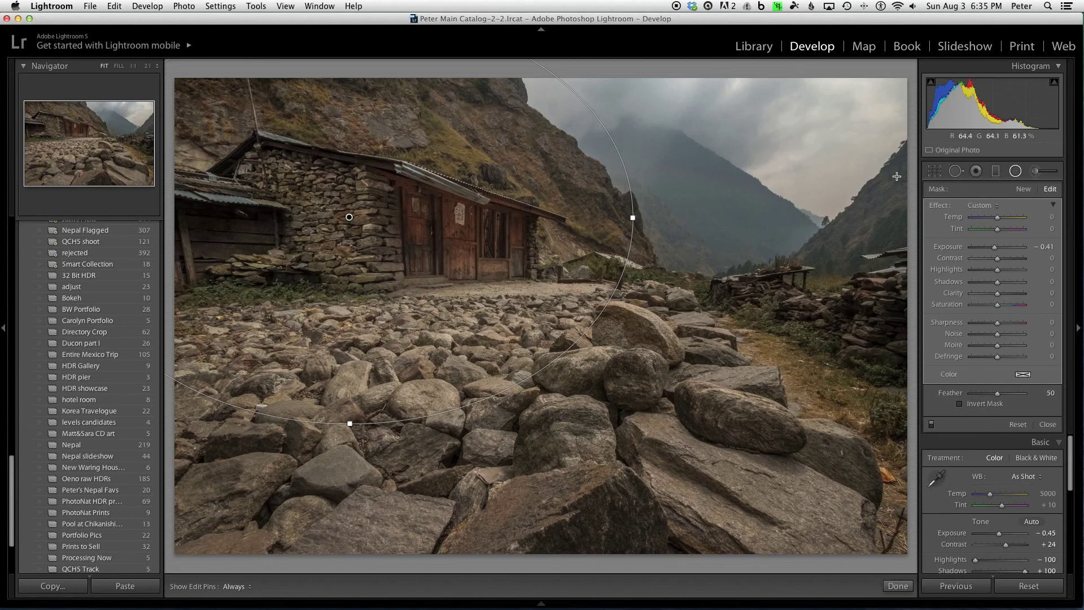
pyautogui.click(897, 585)
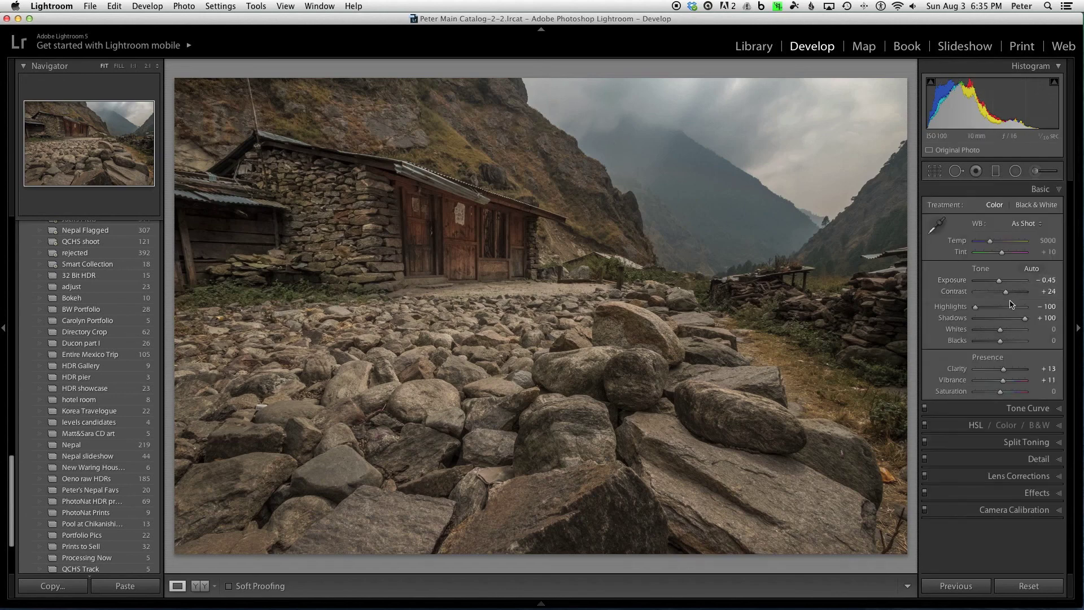
# Step: Raise the overall Contrast from +24 to +26
pyautogui.moveTo(1008, 292); pyautogui.dragTo(1011, 300)
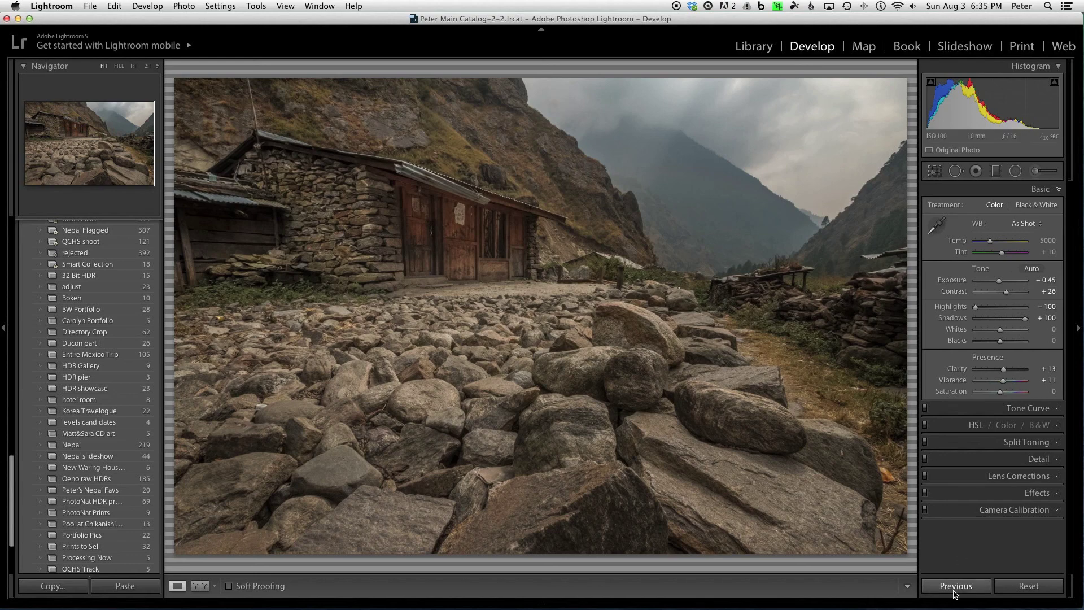